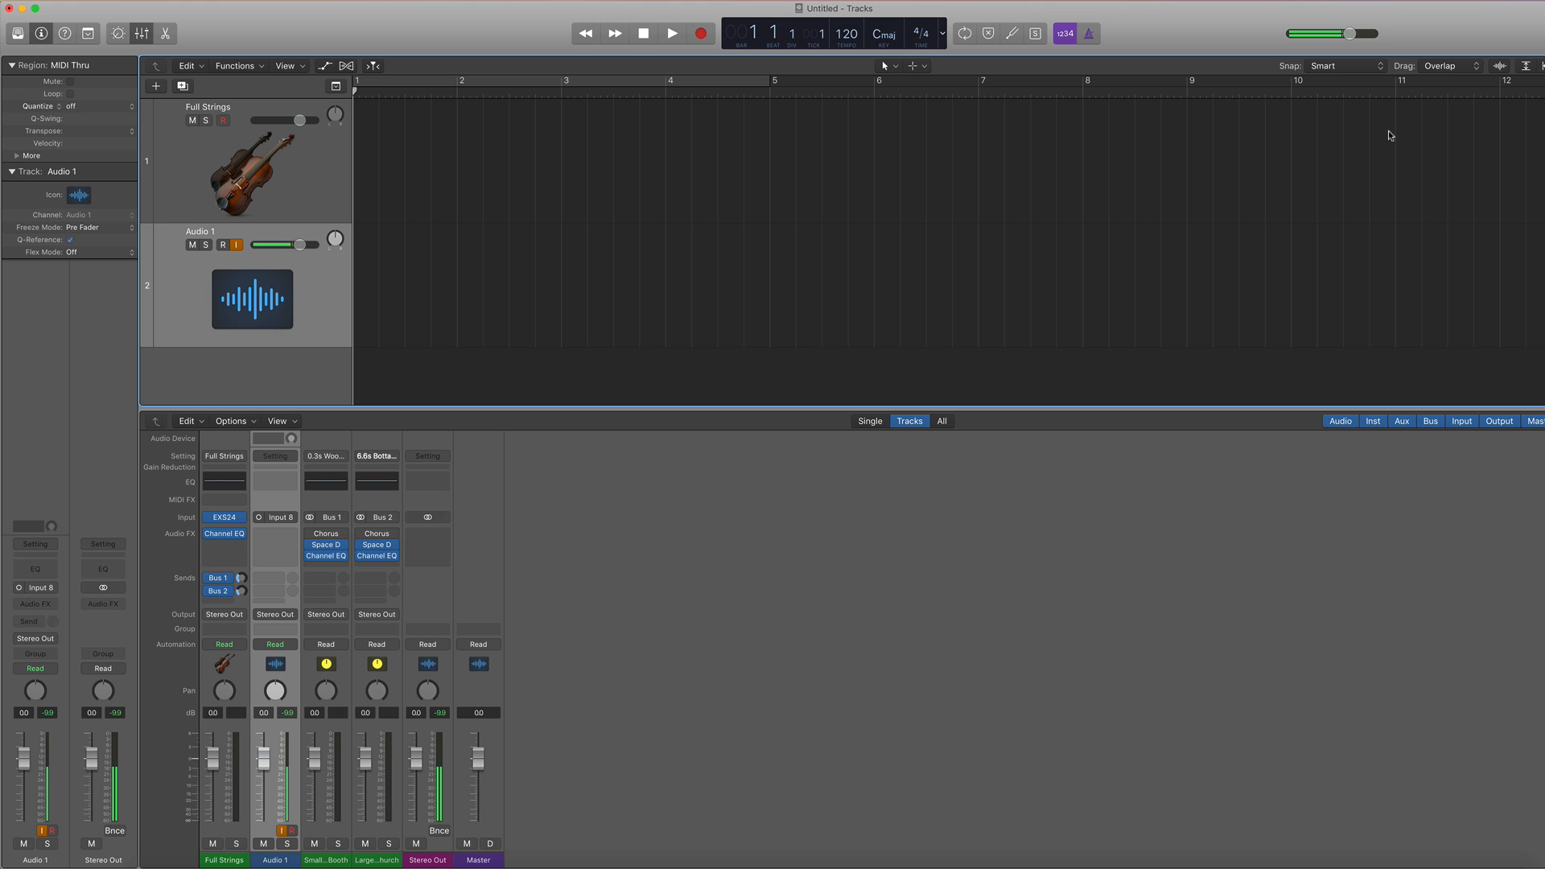
# Record a MIDI string melody on the Full Strings track up to about bar 6
pyautogui.click(319, 172)
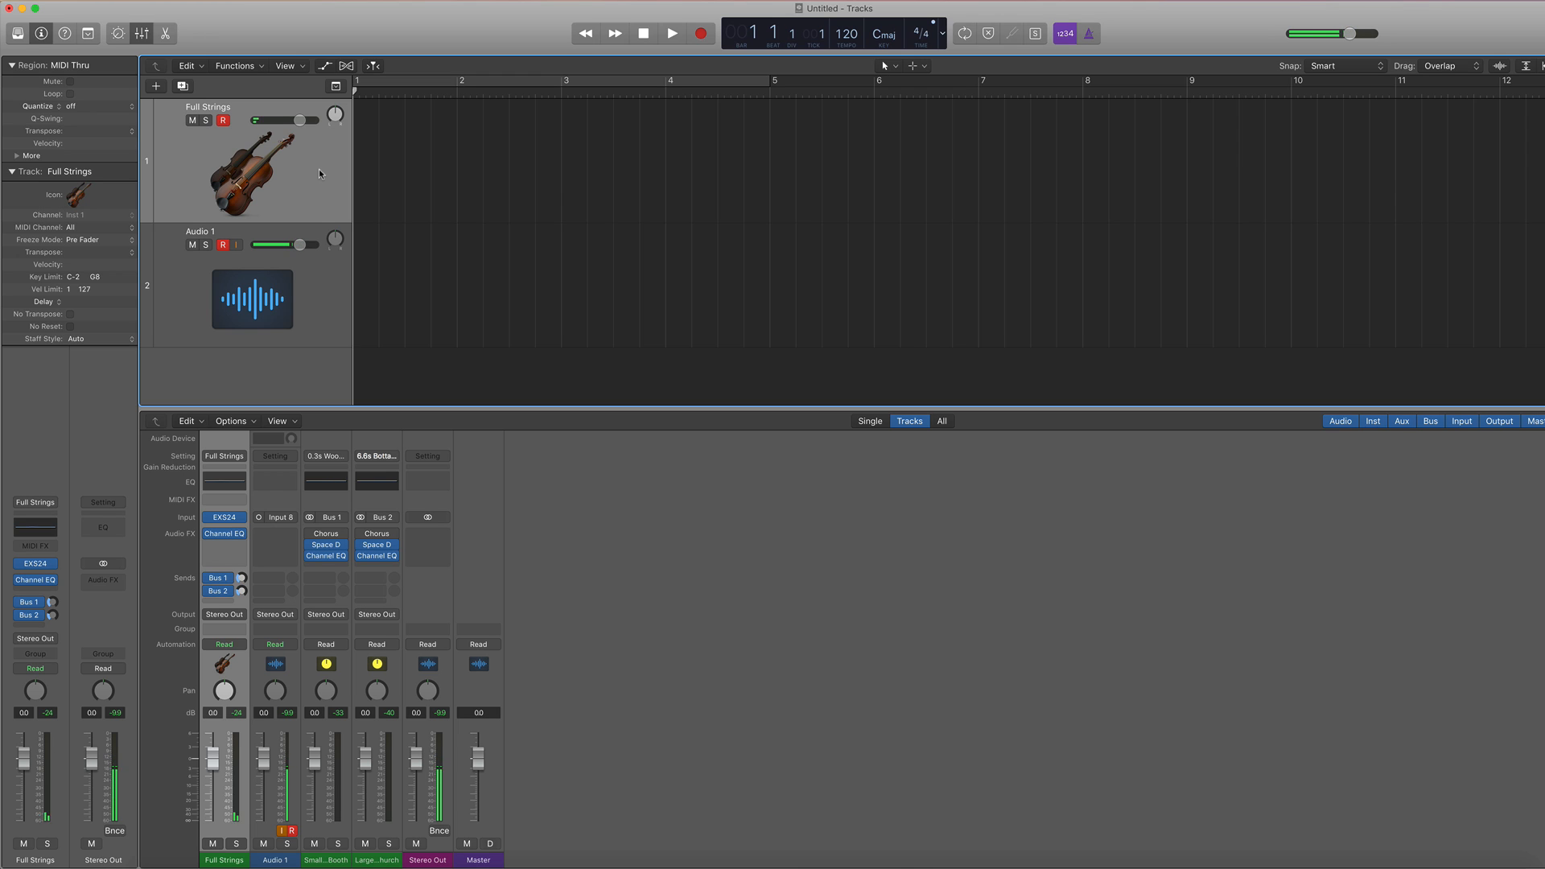
pyautogui.press('r')
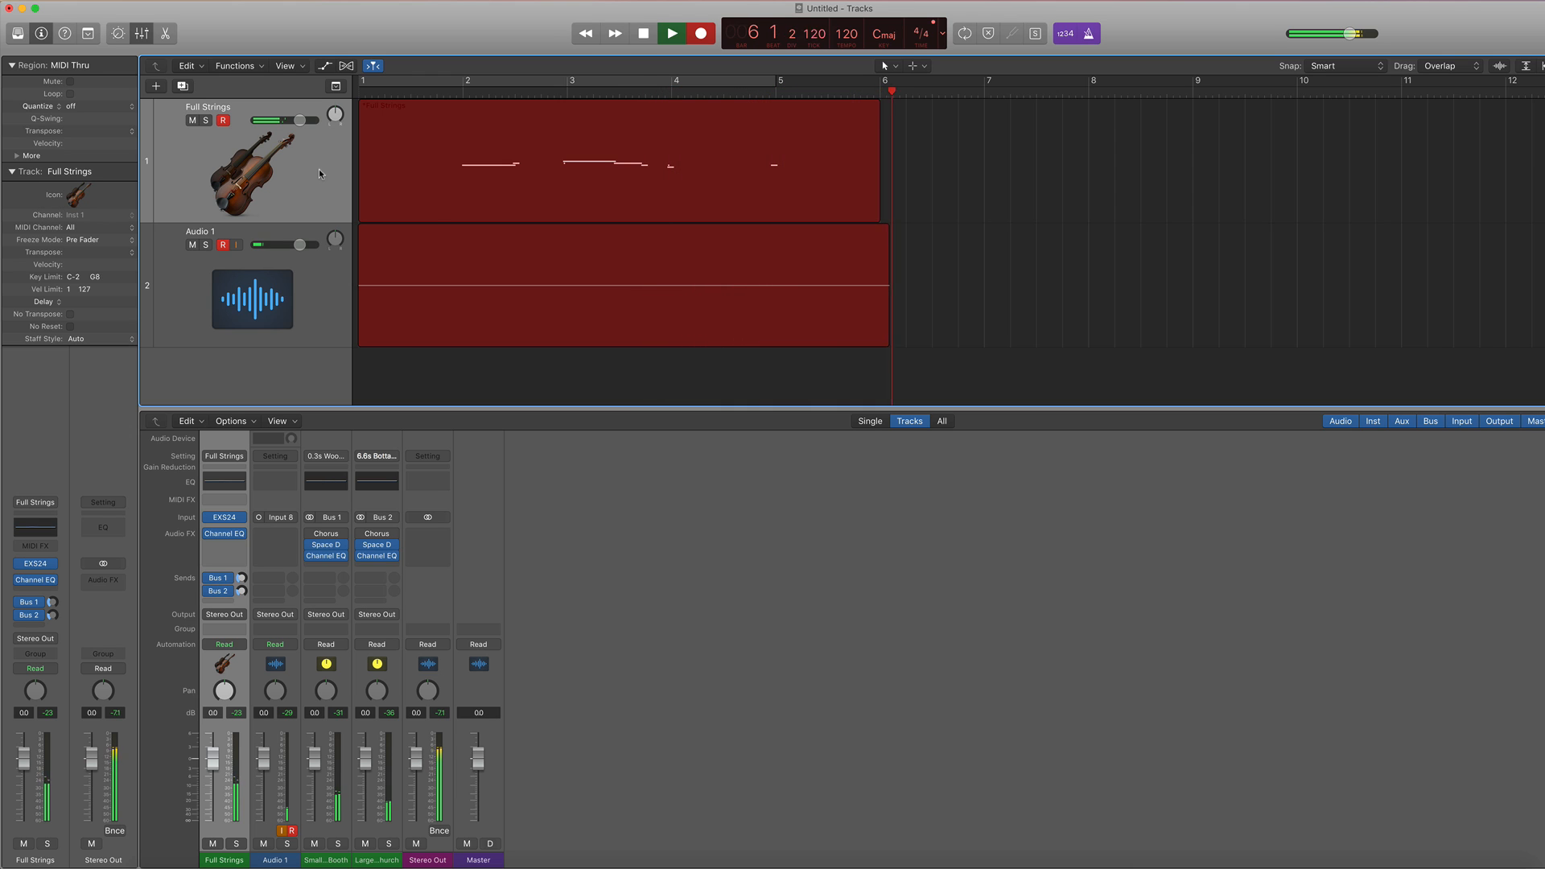
pyautogui.press('space')
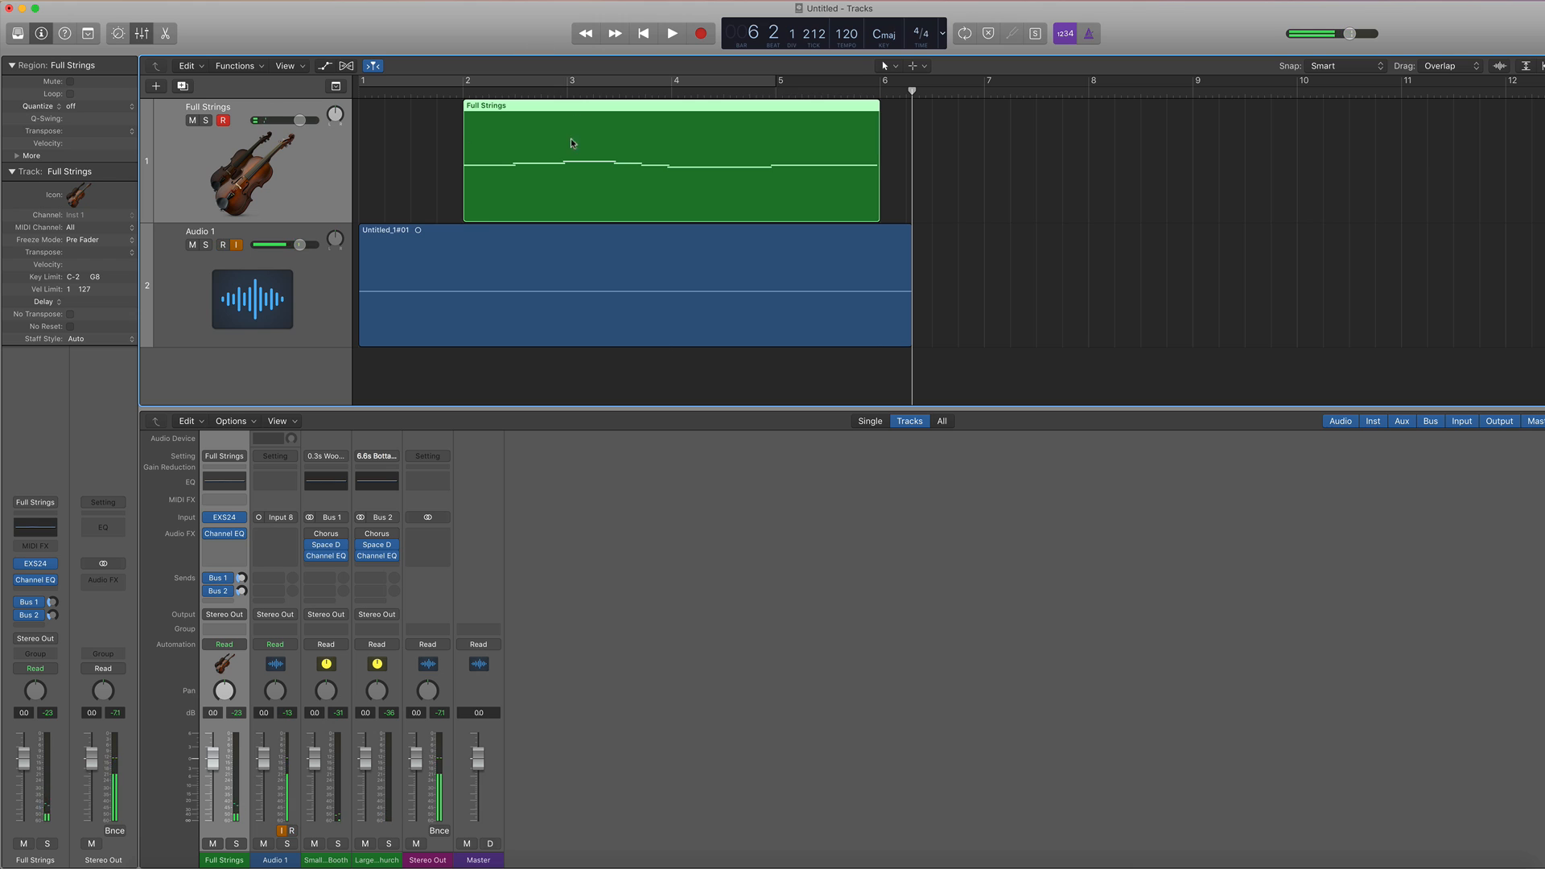
# Delete the unwanted region recorded on the Audio 1 track, including its audio file on disk
pyautogui.click(487, 306)
pyautogui.press('Delete')
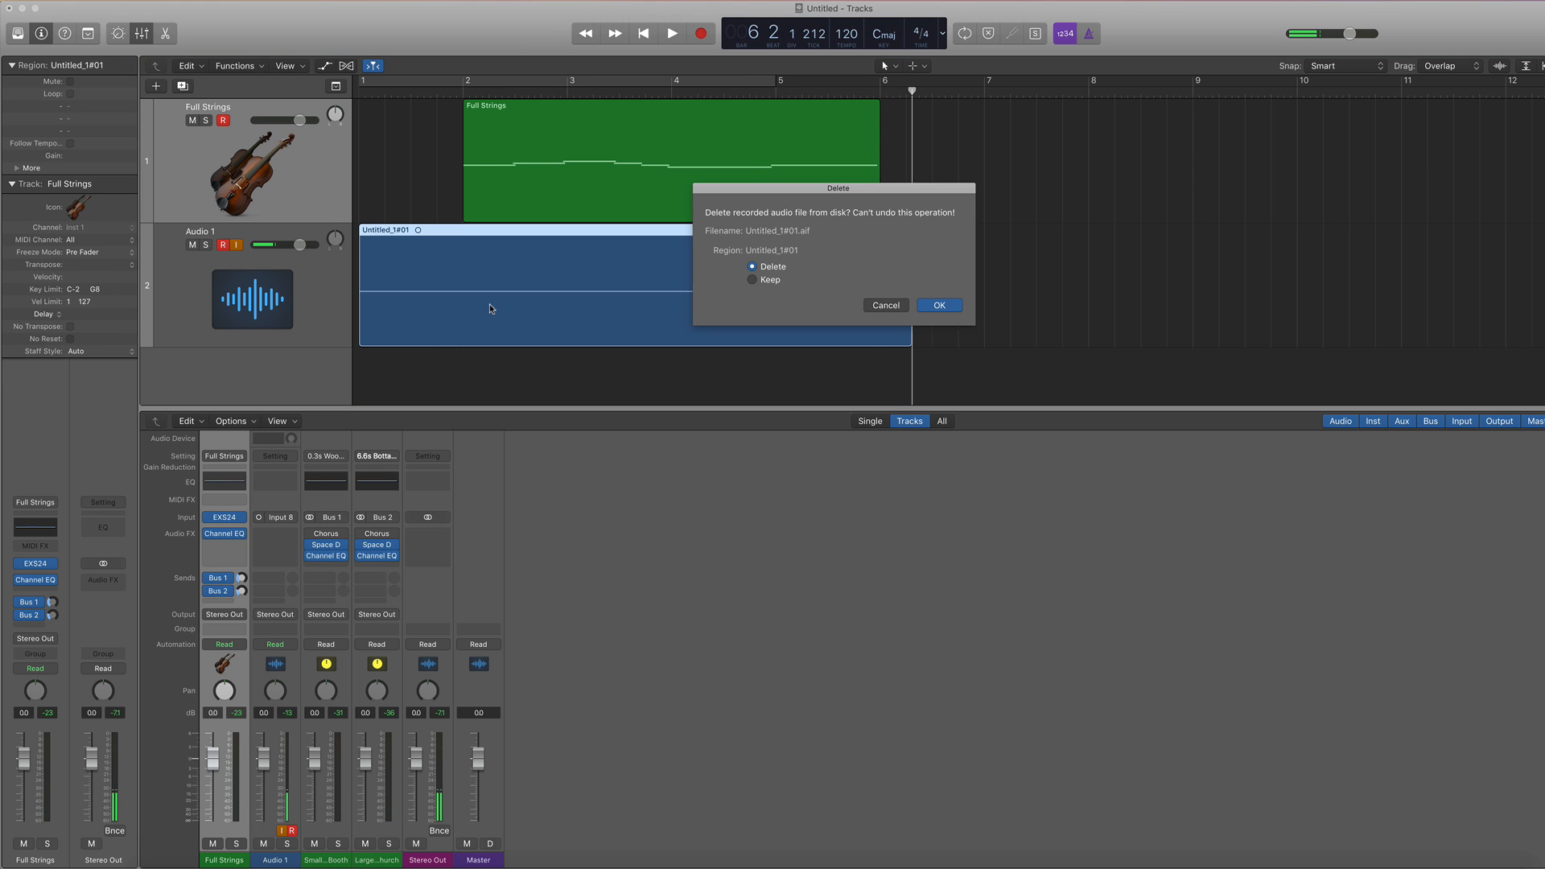
pyautogui.click(943, 305)
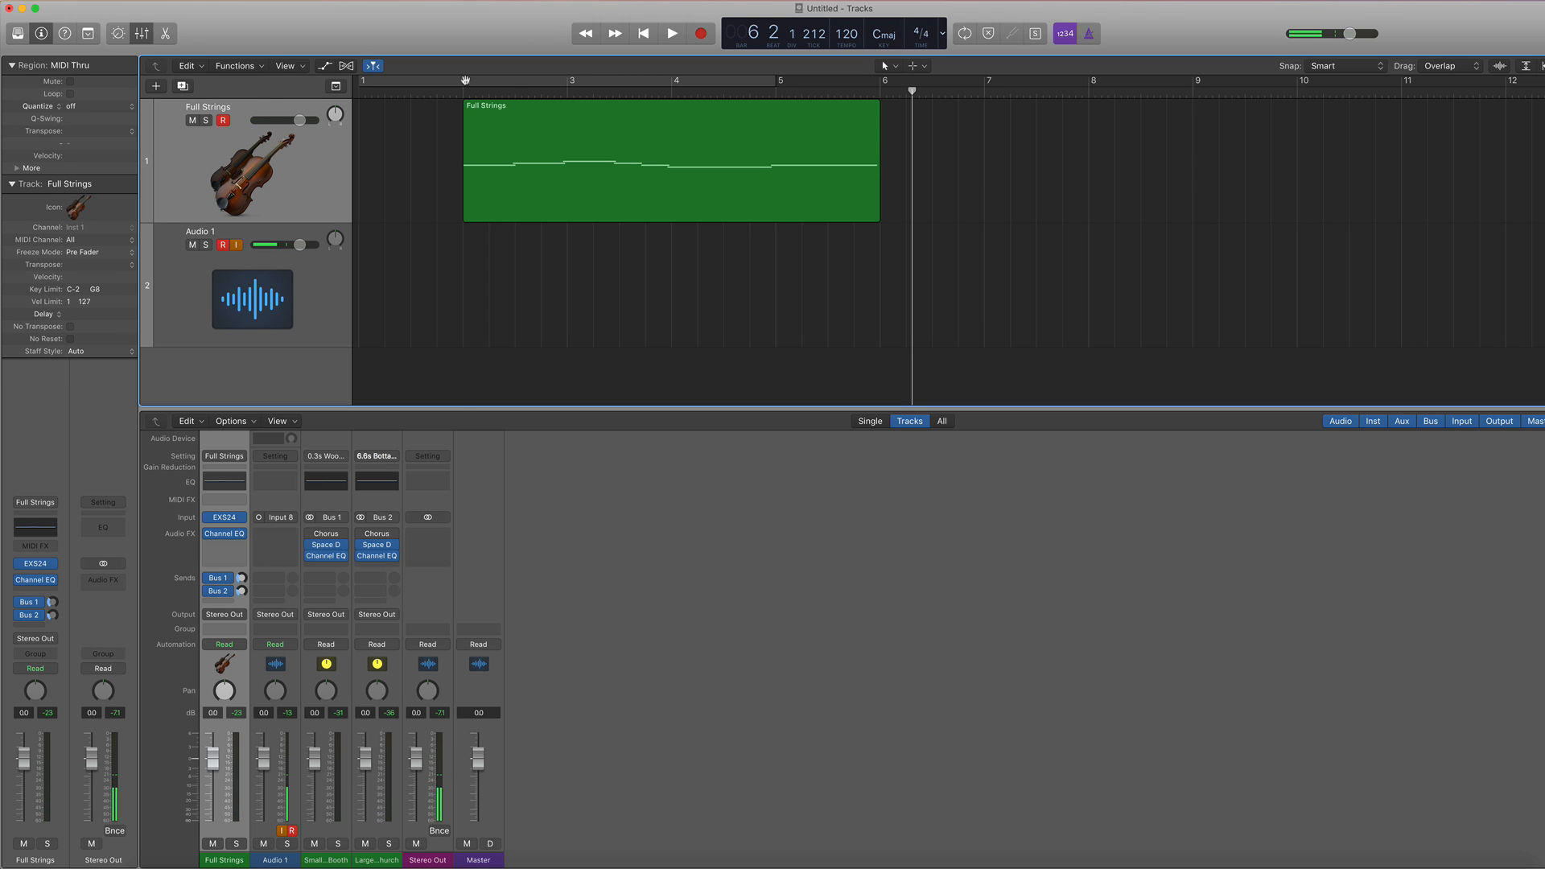
# Set a cycle range from bar 2 to bar 6 over the Full Strings region and start looped playback
pyautogui.moveTo(466, 80); pyautogui.dragTo(873, 100)
pyautogui.press('space')
# Extend the first note of the Full Strings region so it starts exactly at bar 2, and close the editor
pyautogui.doubleClick(742, 182)
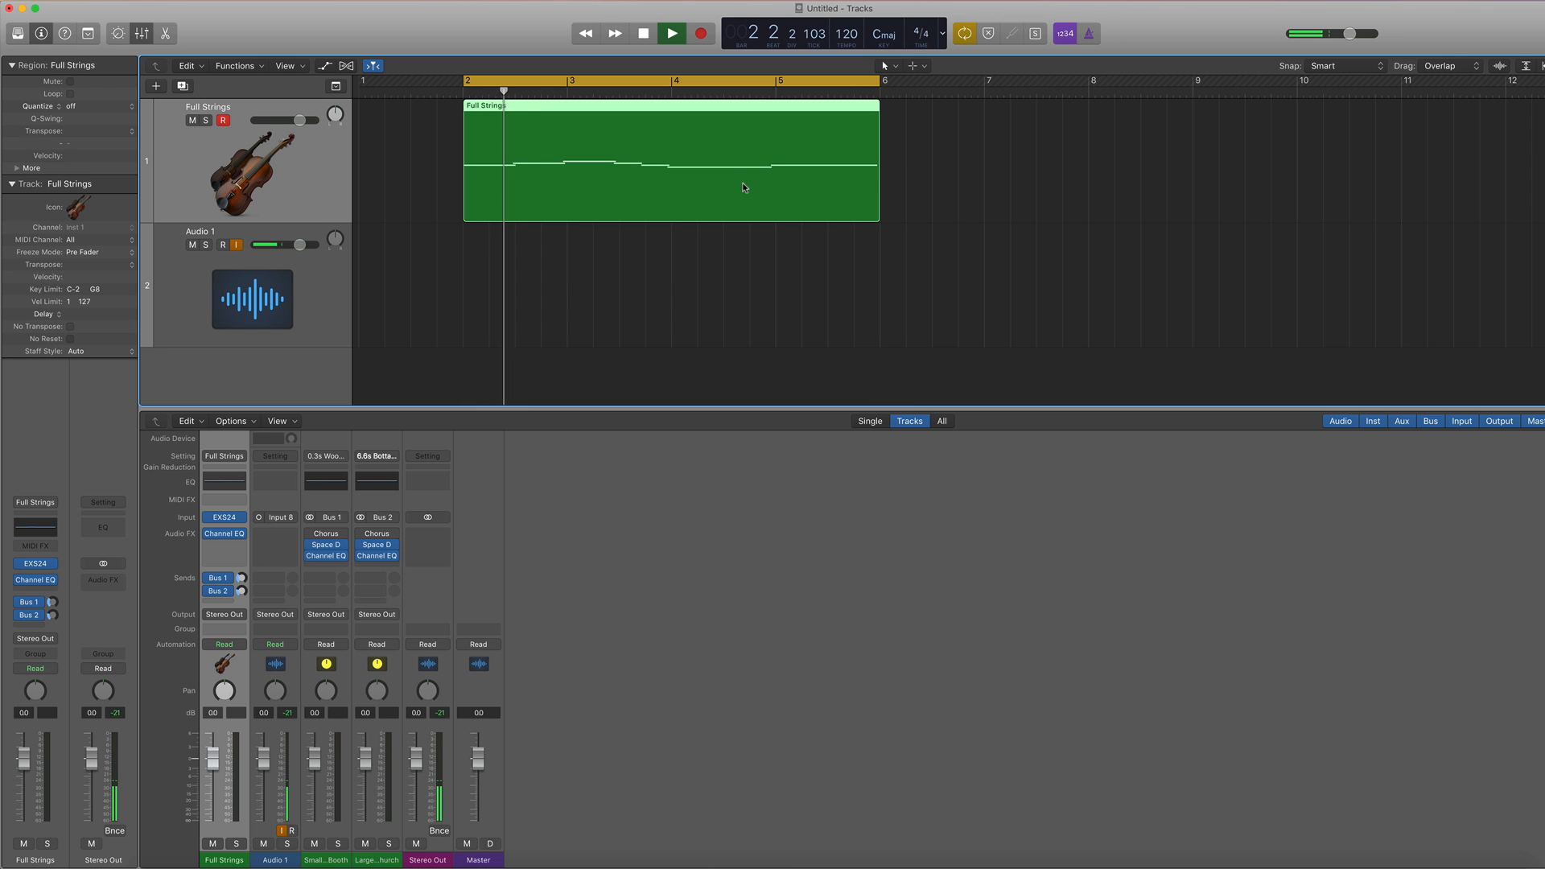
pyautogui.click(535, 767)
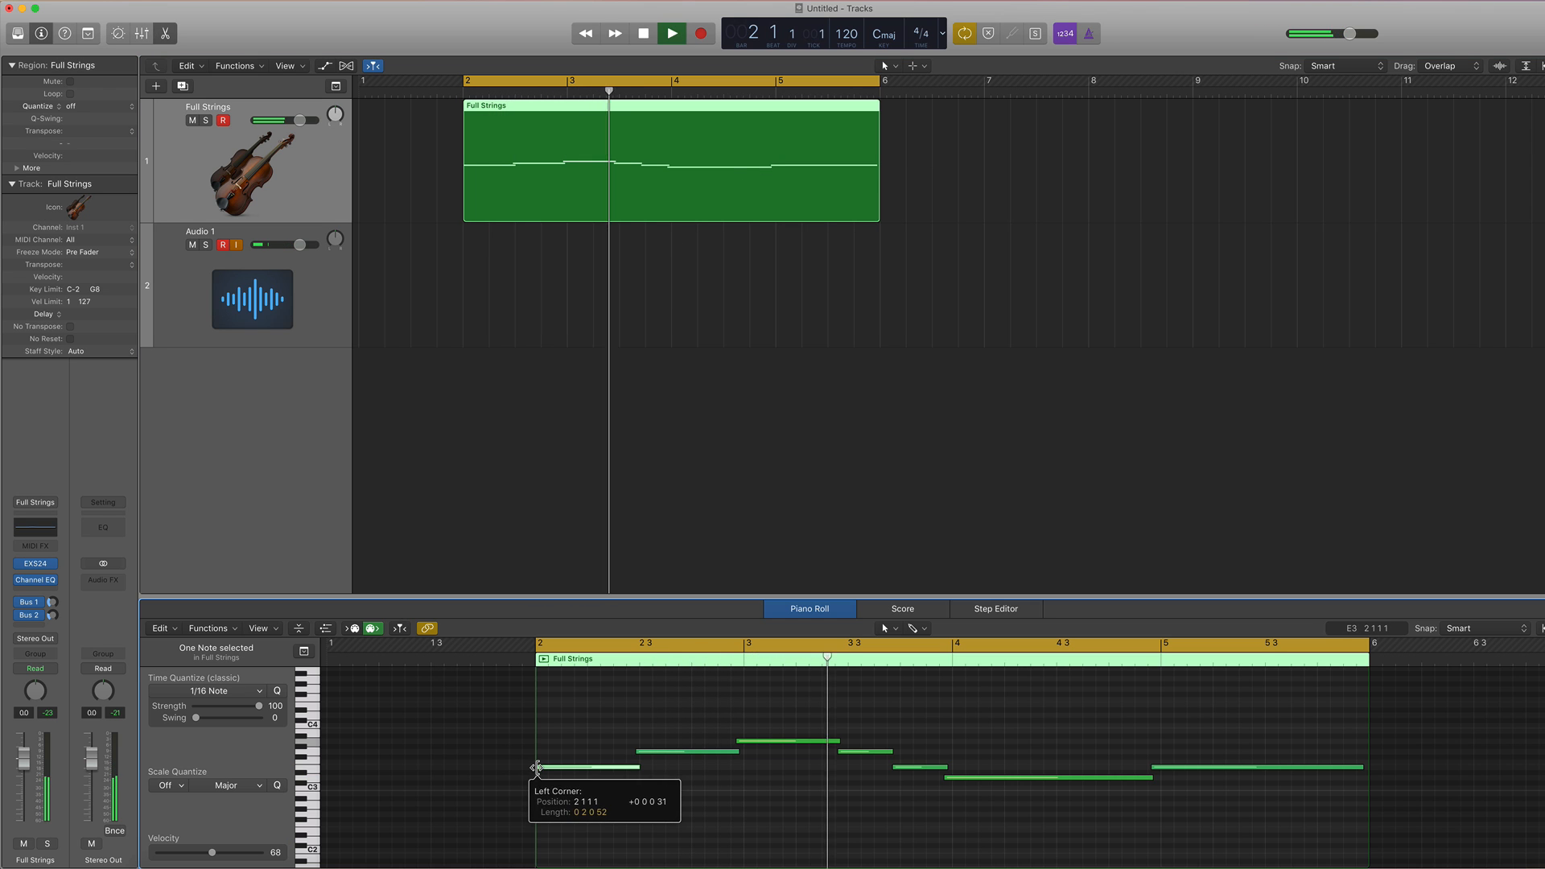
pyautogui.click(165, 33)
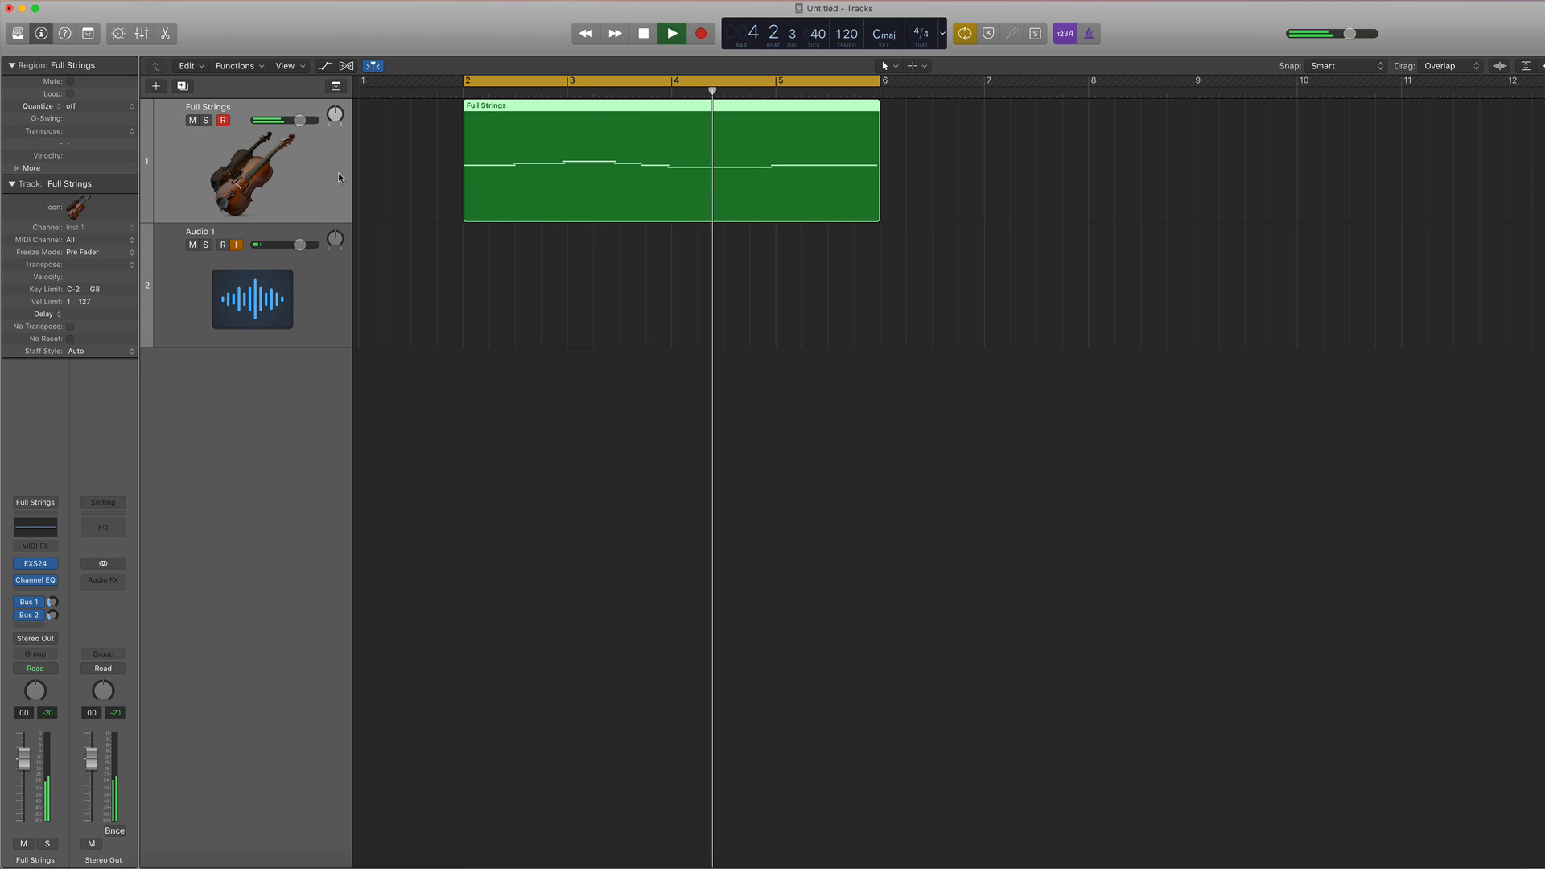
# Lower the Full Strings track volume to -2.9 dB and insert a stereo Tremolo effect after its Channel EQ
pyautogui.moveTo(300, 120); pyautogui.dragTo(292, 120)
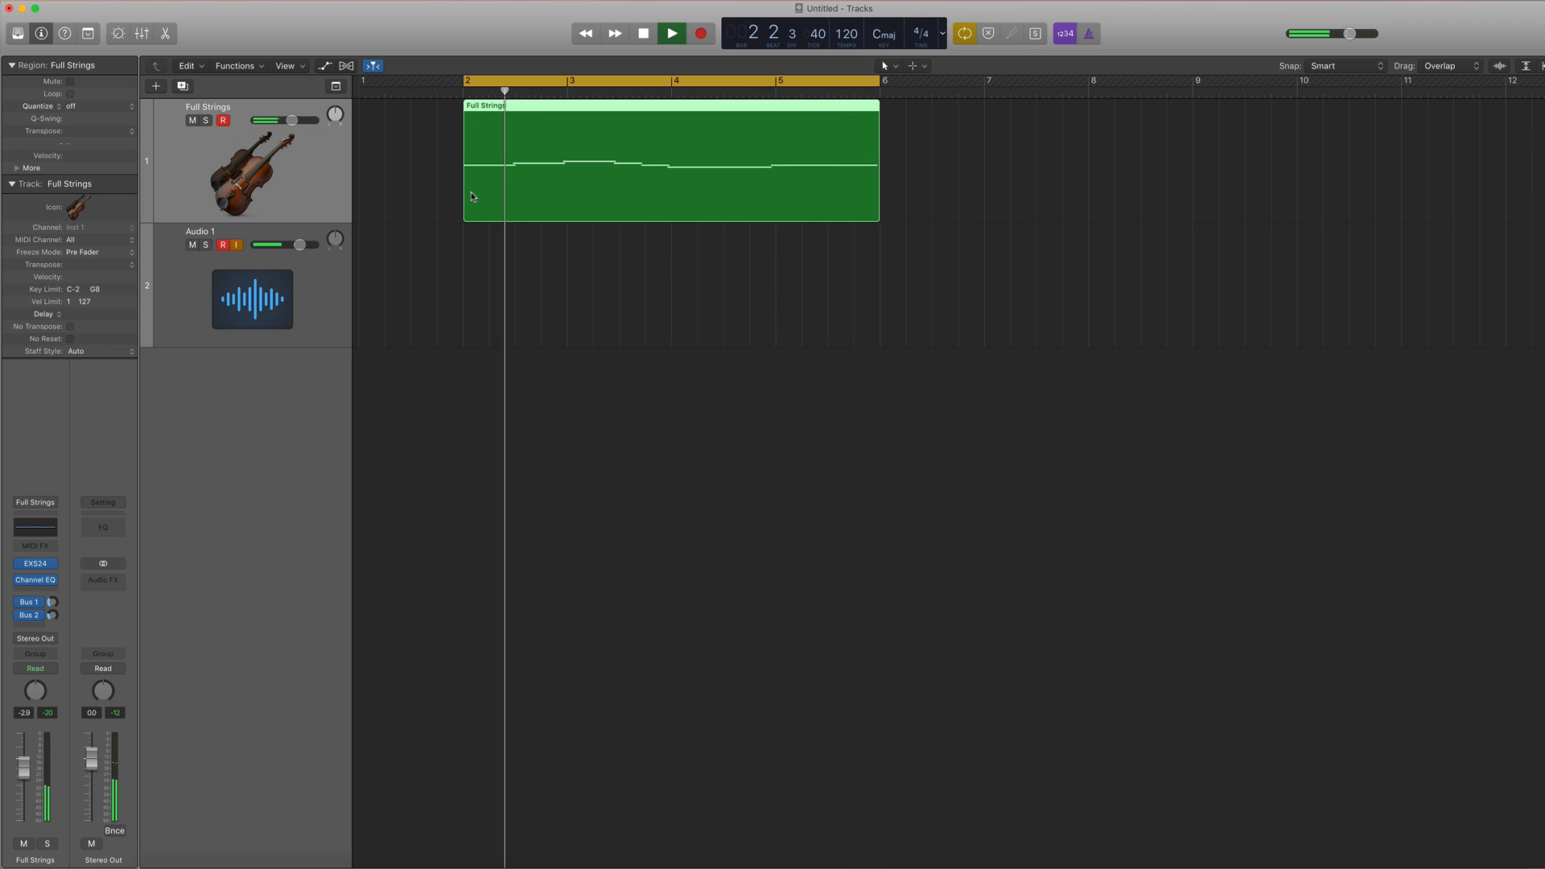
pyautogui.click(36, 590)
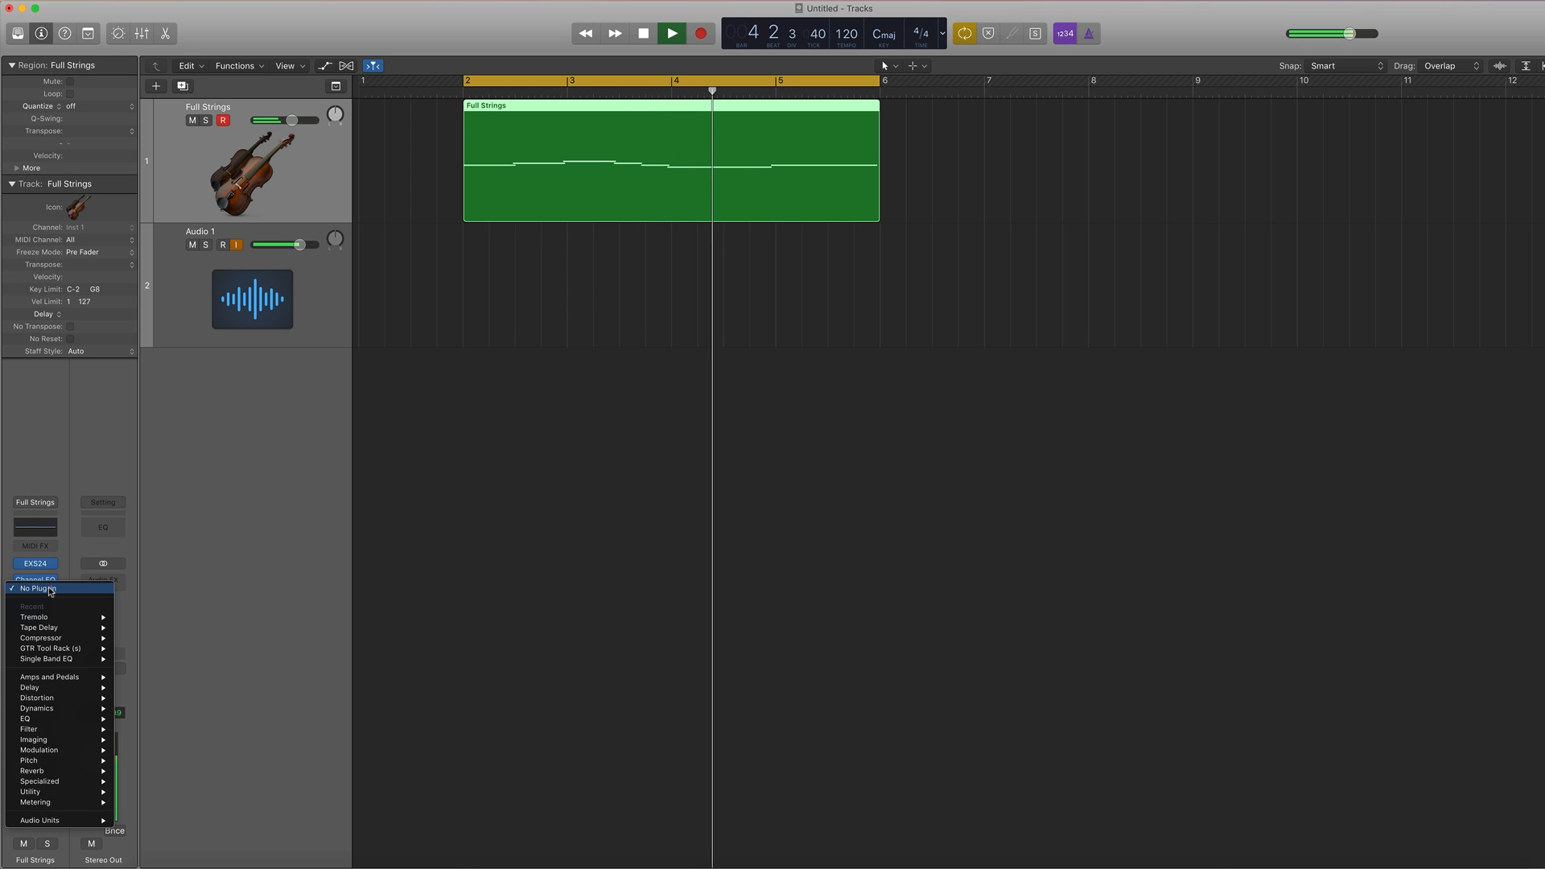
pyautogui.moveTo(75, 750)
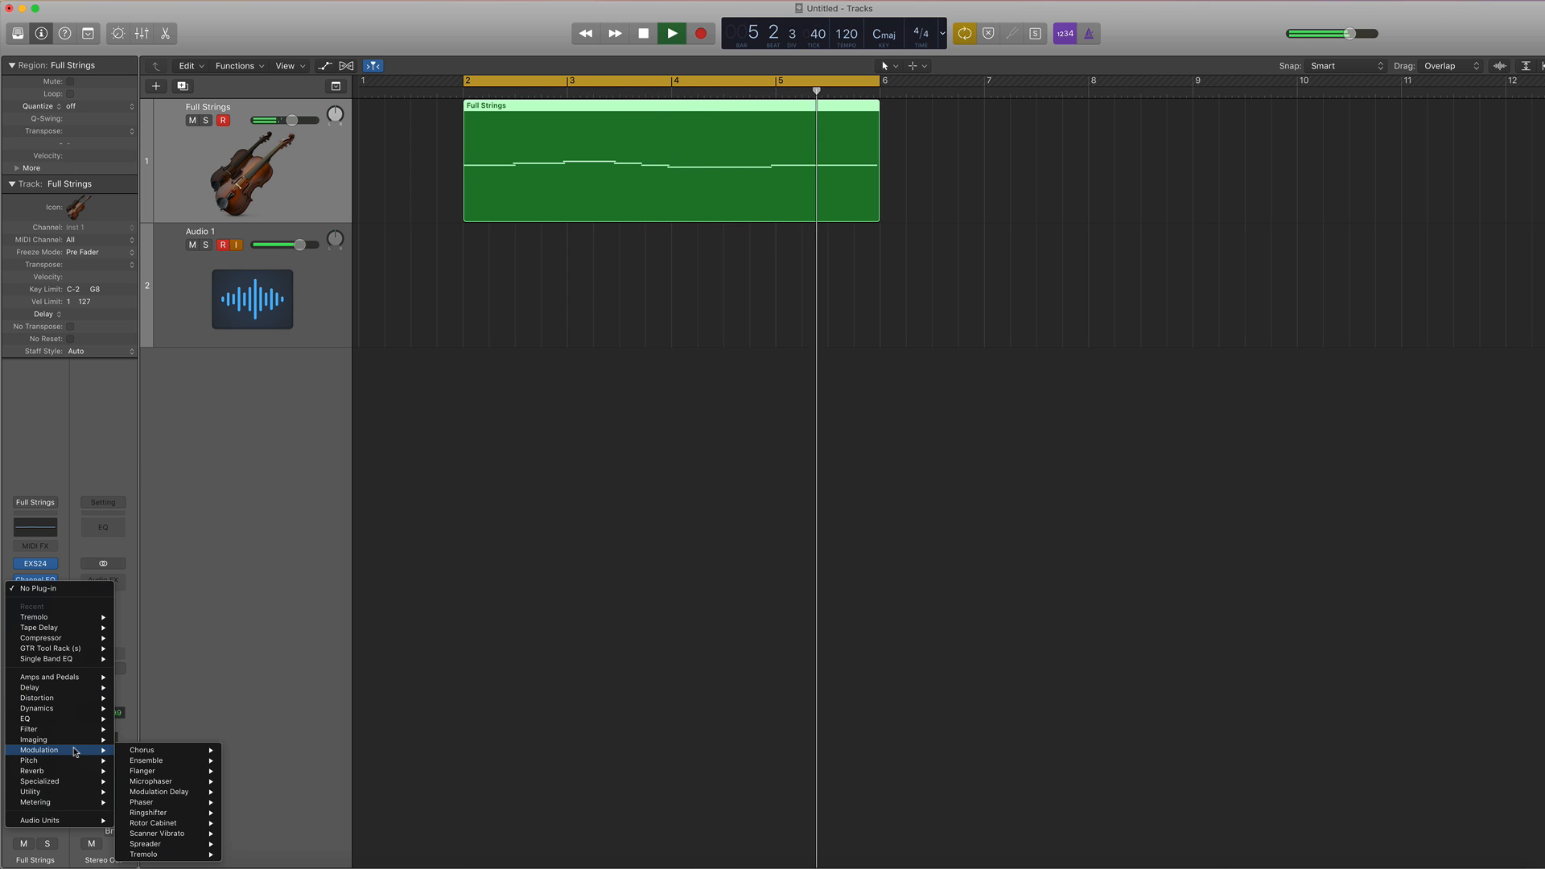
pyautogui.moveTo(198, 855)
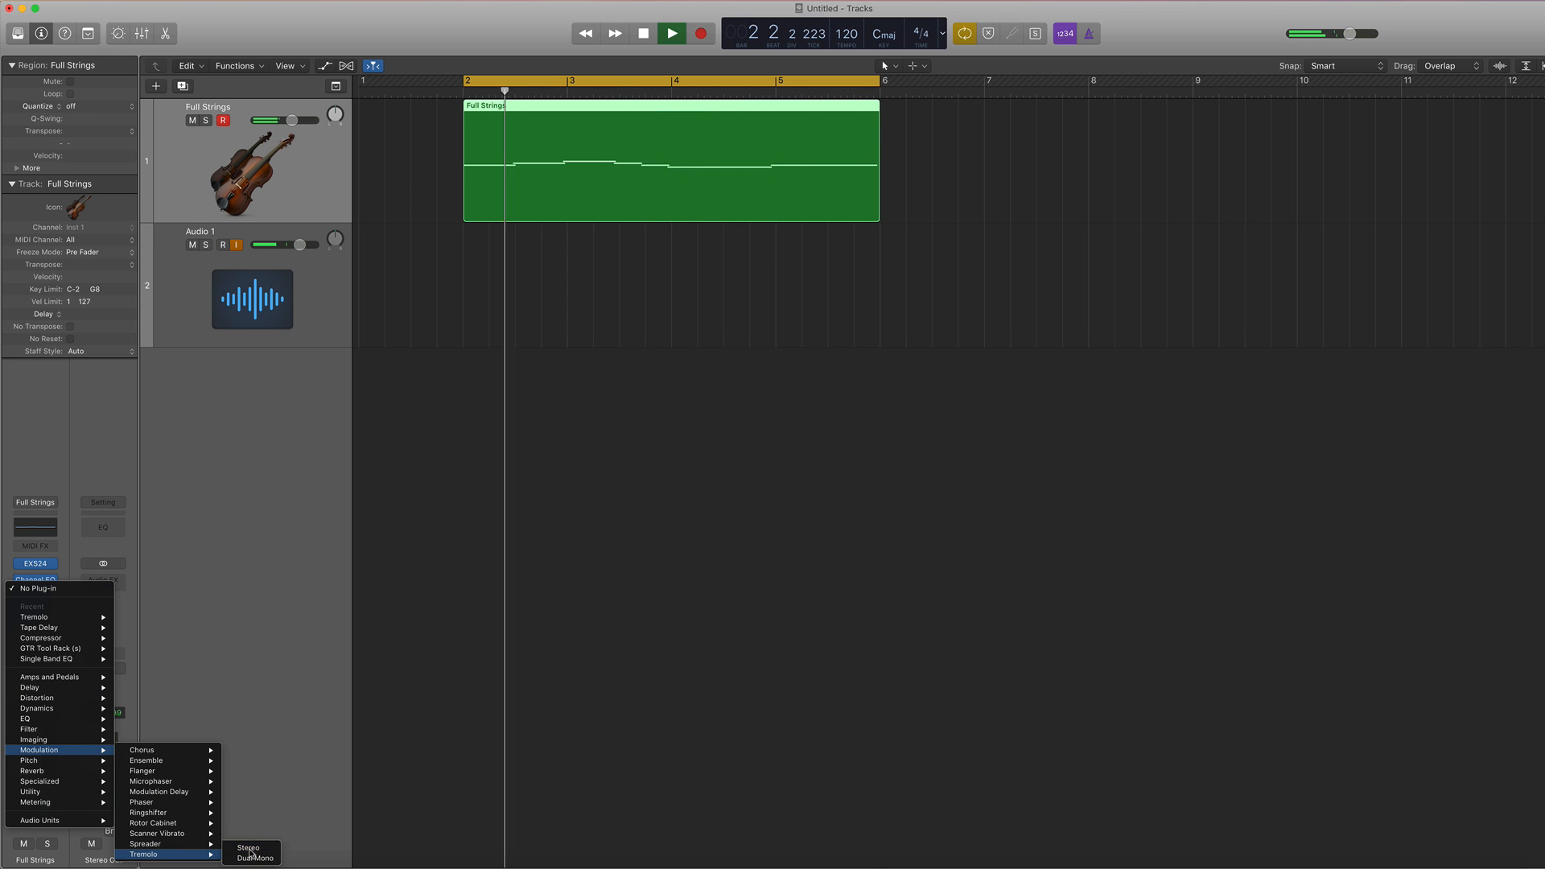
pyautogui.click(245, 854)
# Set the Tremolo to a 1/16 rate with 0% smoothing and 0° phase
pyautogui.moveTo(91, 171); pyautogui.dragTo(93, 158)
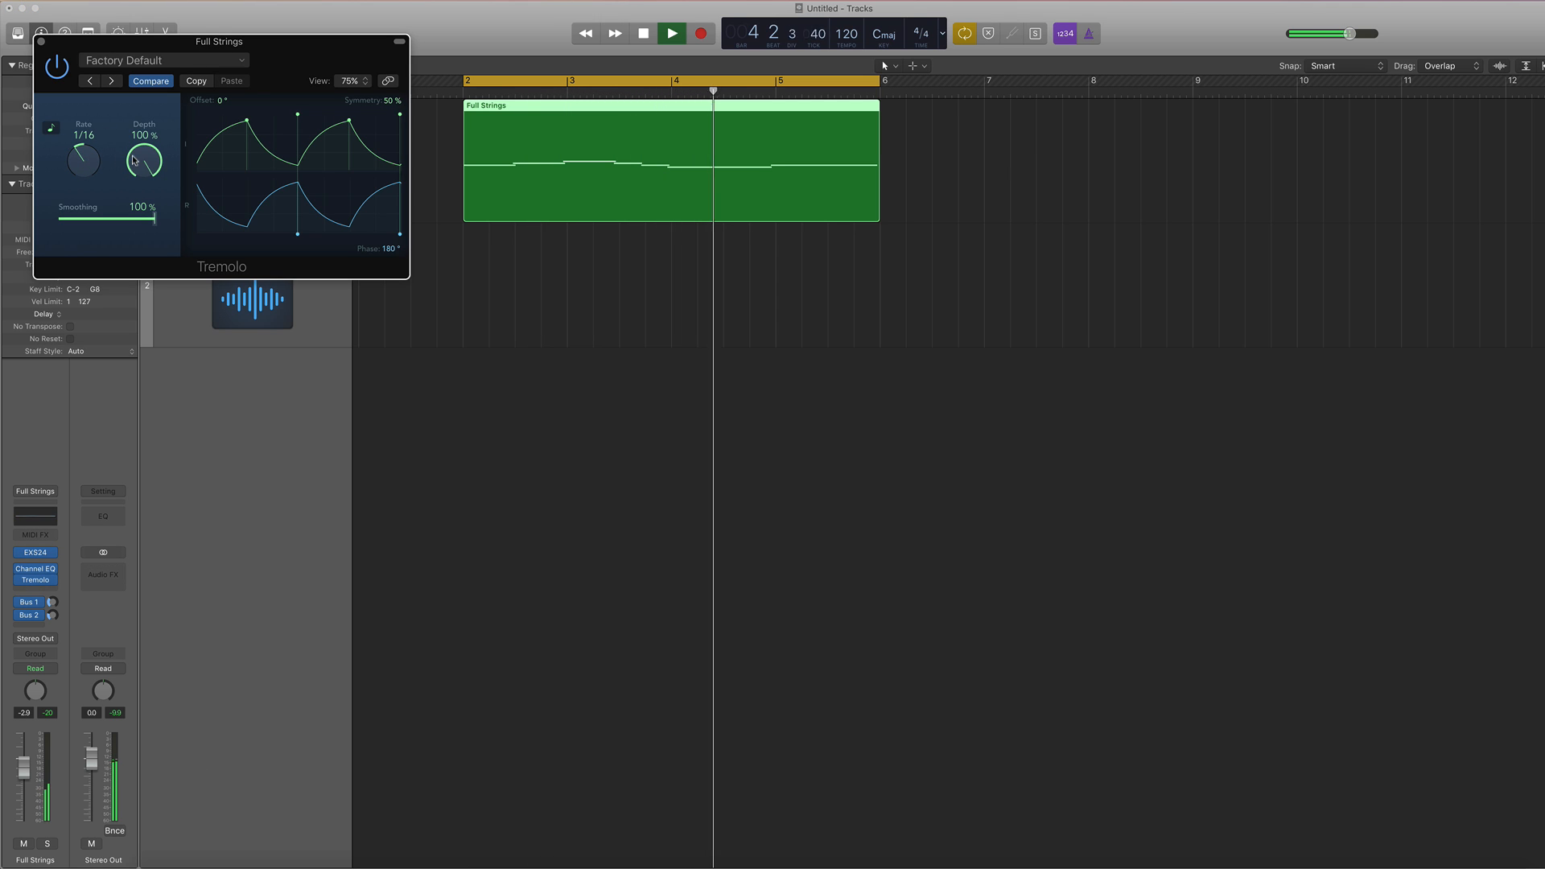
pyautogui.moveTo(396, 251); pyautogui.dragTo(400, 362)
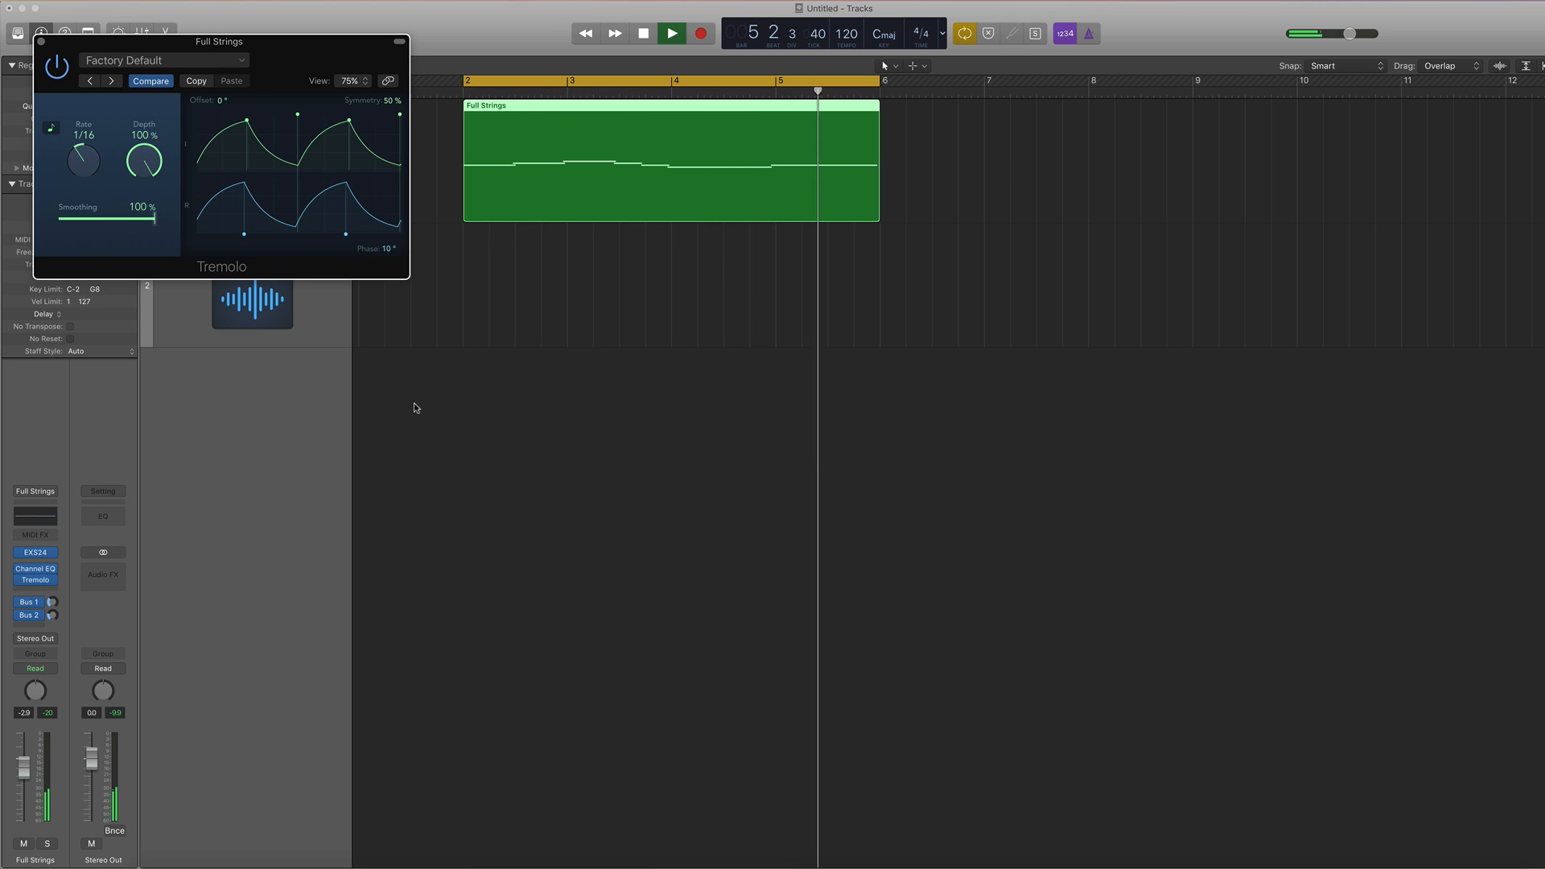
pyautogui.moveTo(153, 217); pyautogui.dragTo(43, 221)
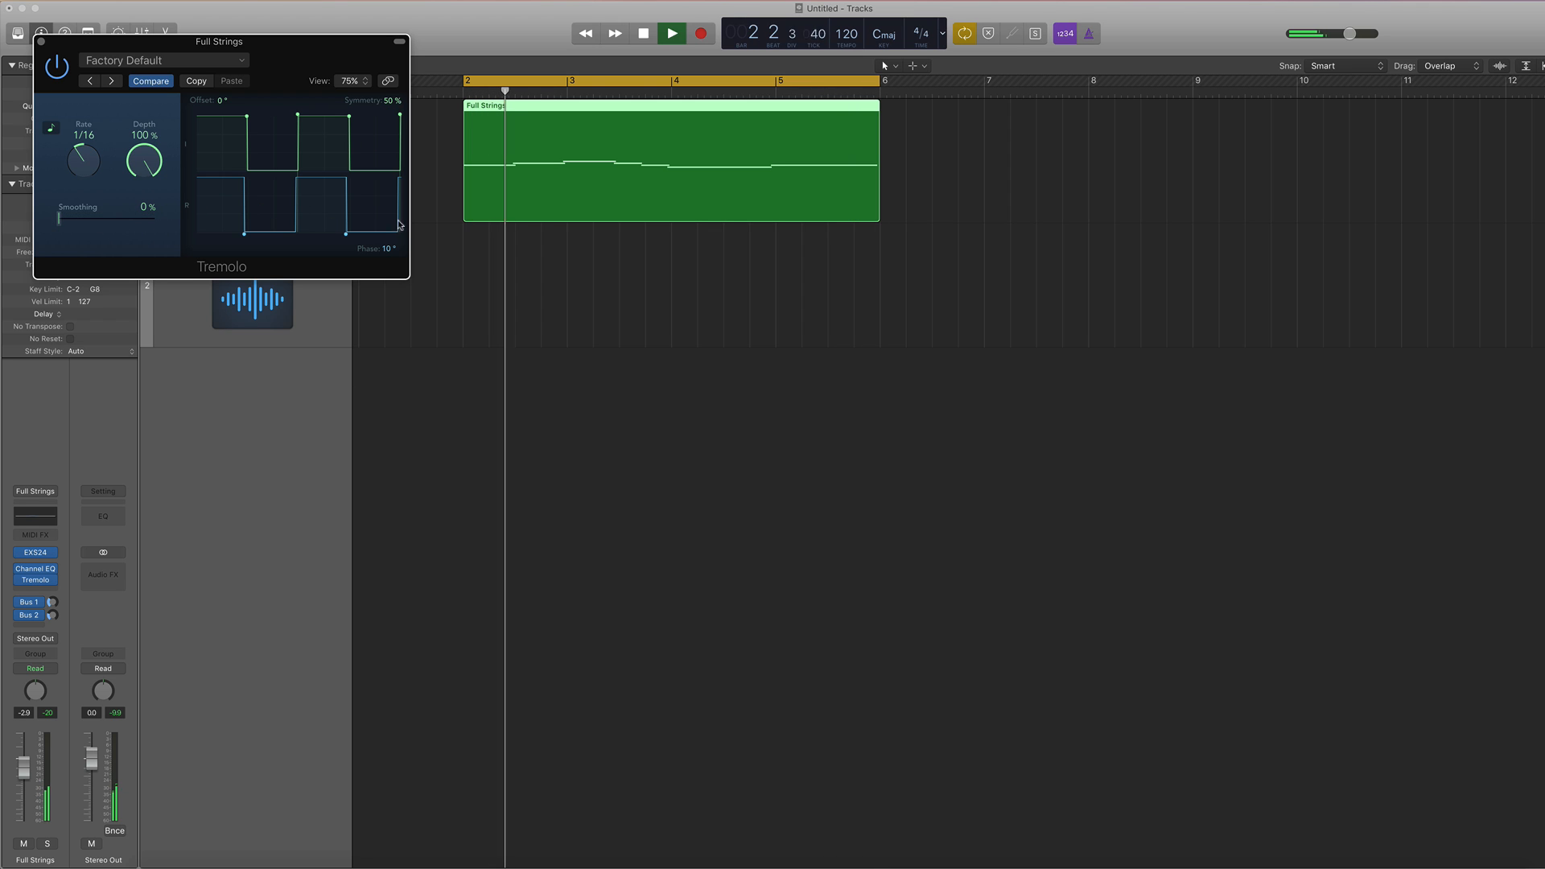
pyautogui.moveTo(389, 250); pyautogui.dragTo(383, 262)
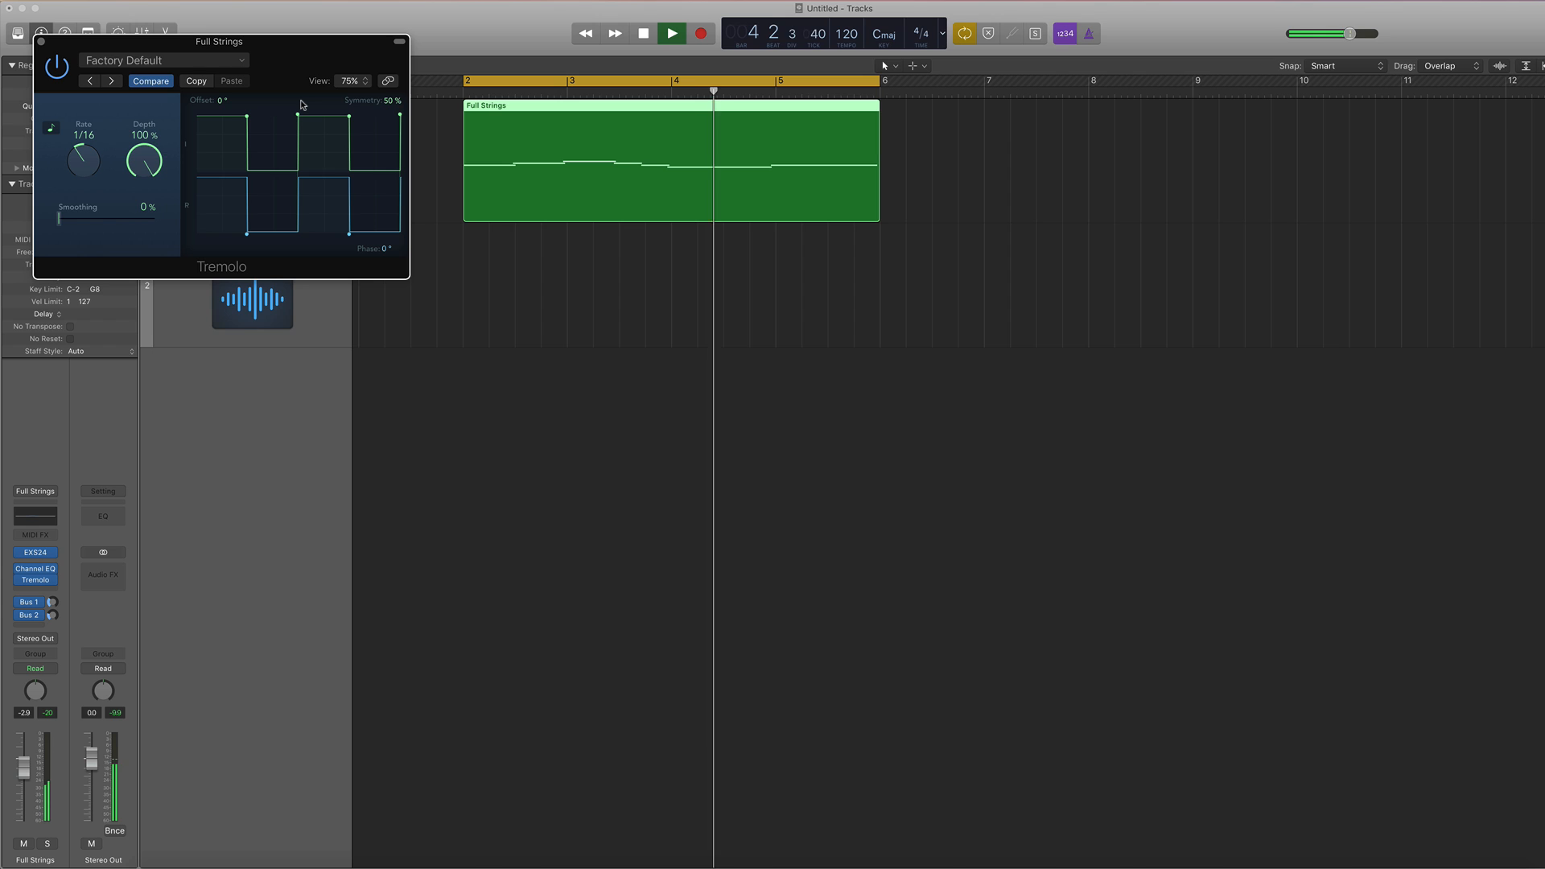
# Enlarge the Tremolo window to 115%, assign Depth to MIDI controller 21 on channel 1, and try the knob during playback
pyautogui.press('space')
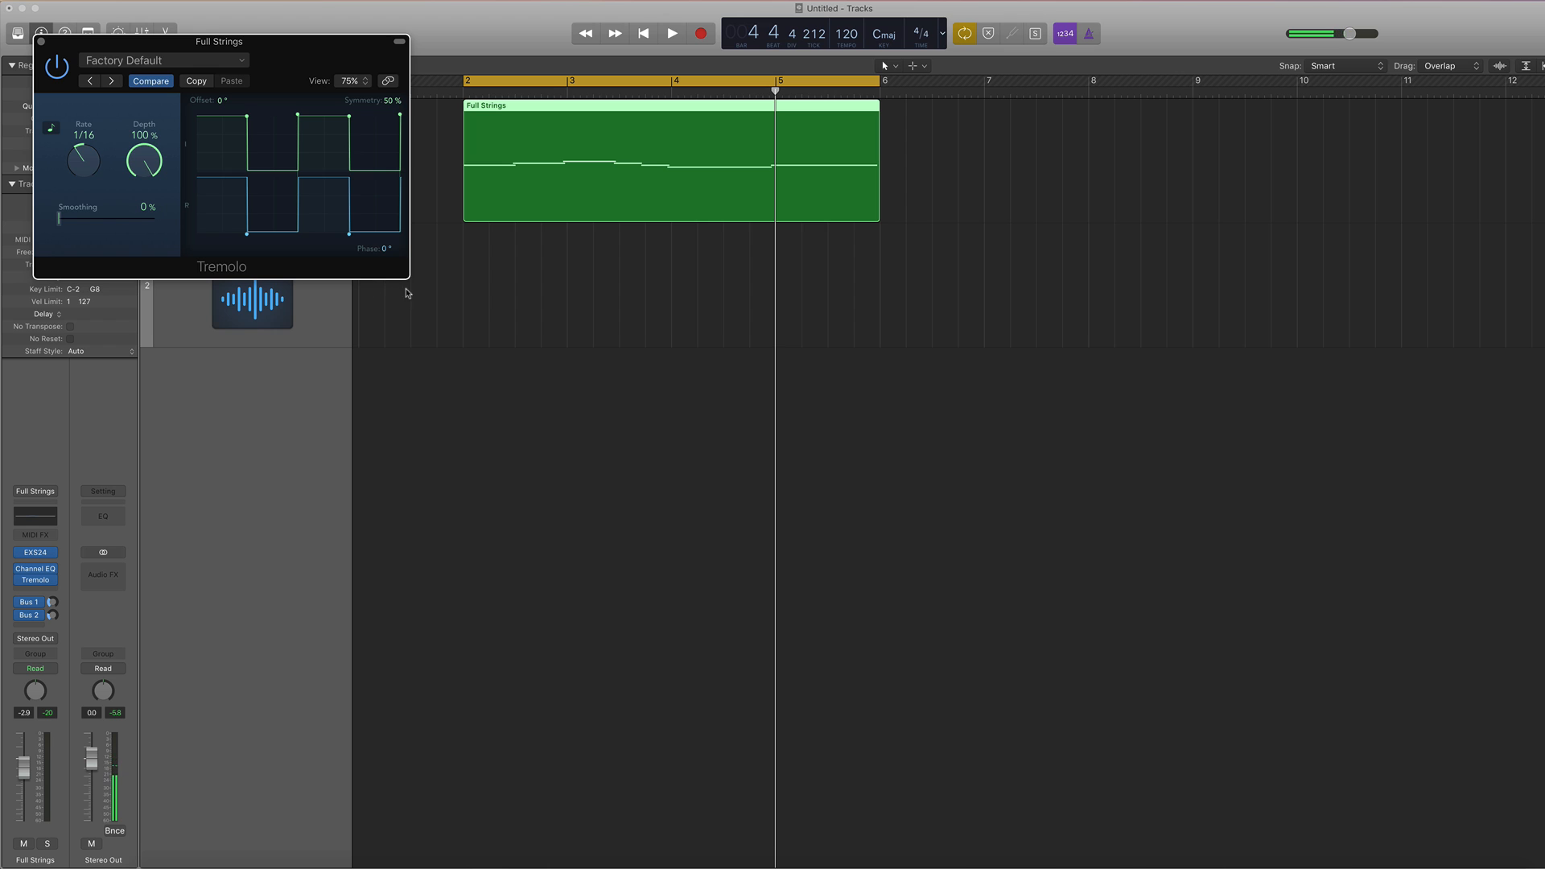
pyautogui.moveTo(405, 282); pyautogui.dragTo(607, 364)
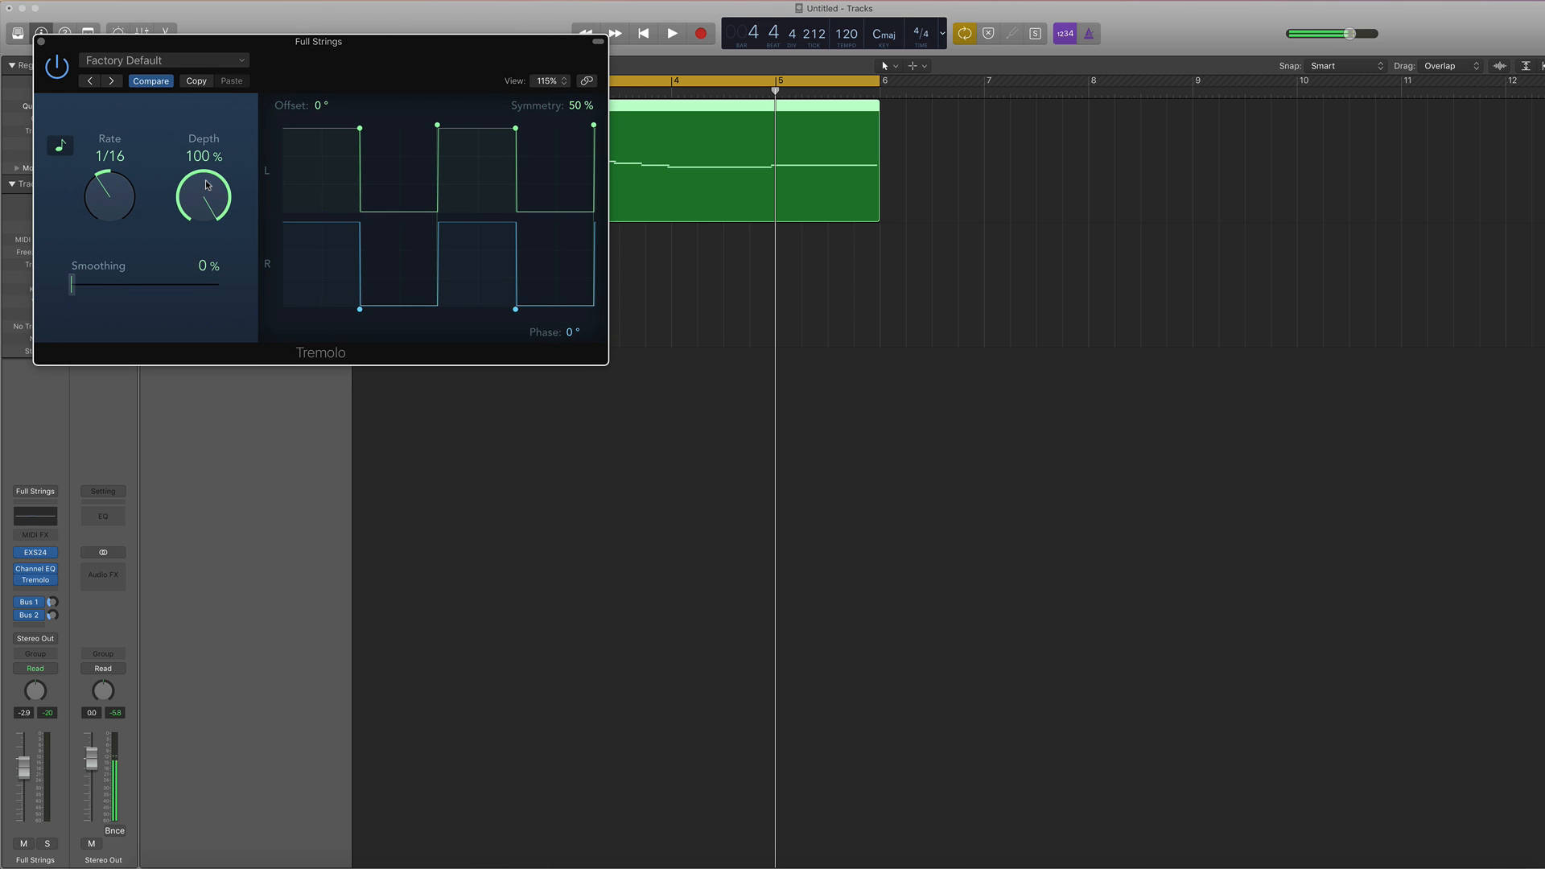
pyautogui.moveTo(205, 190); pyautogui.dragTo(225, 163)
pyautogui.press('super+l')
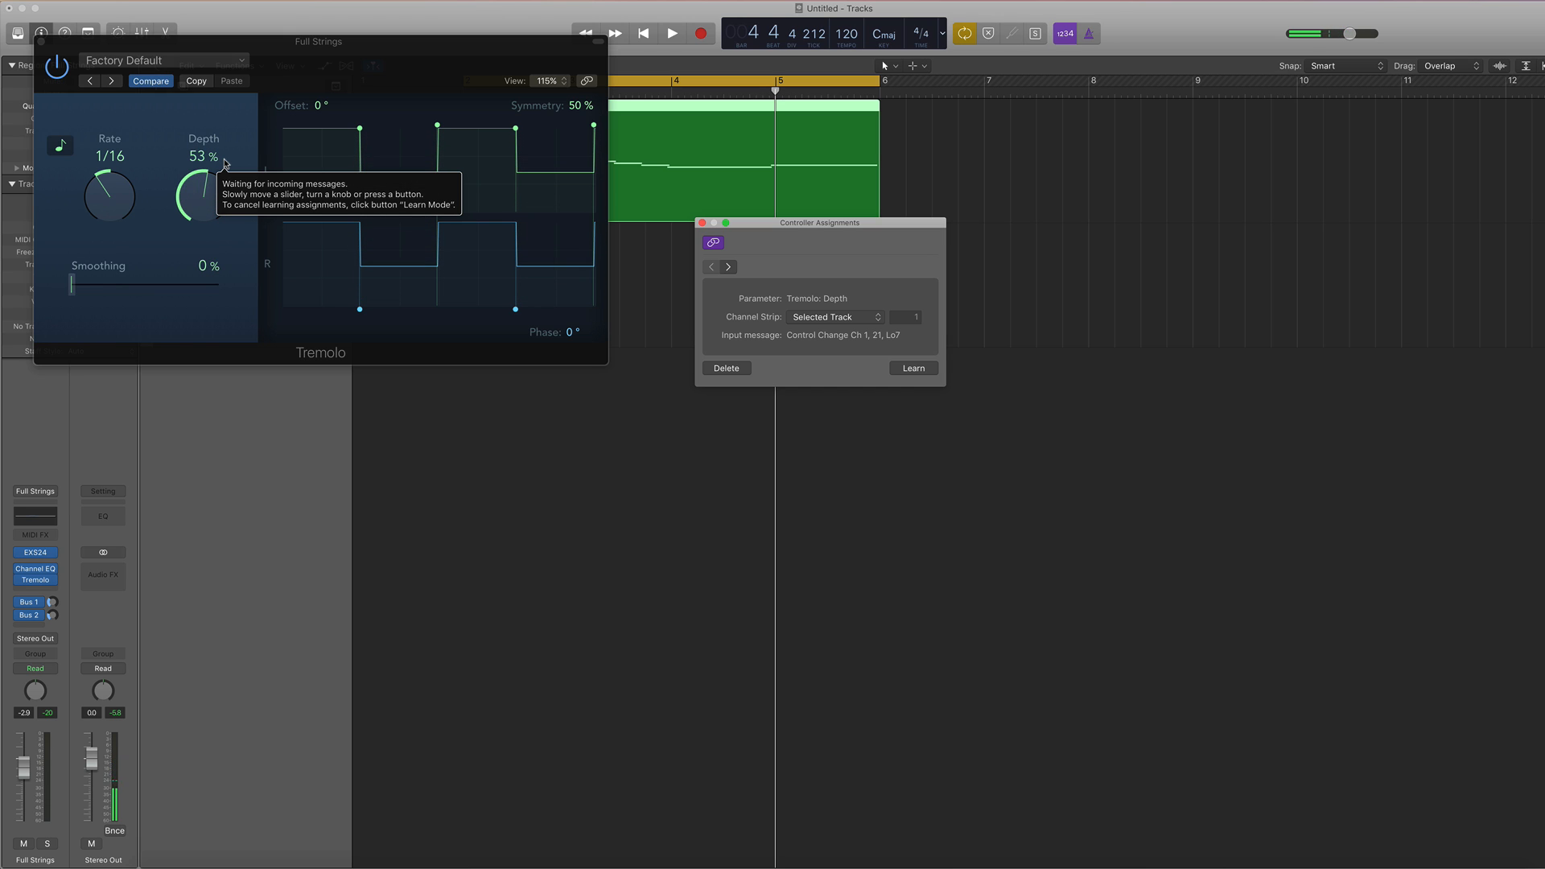
pyautogui.click(701, 223)
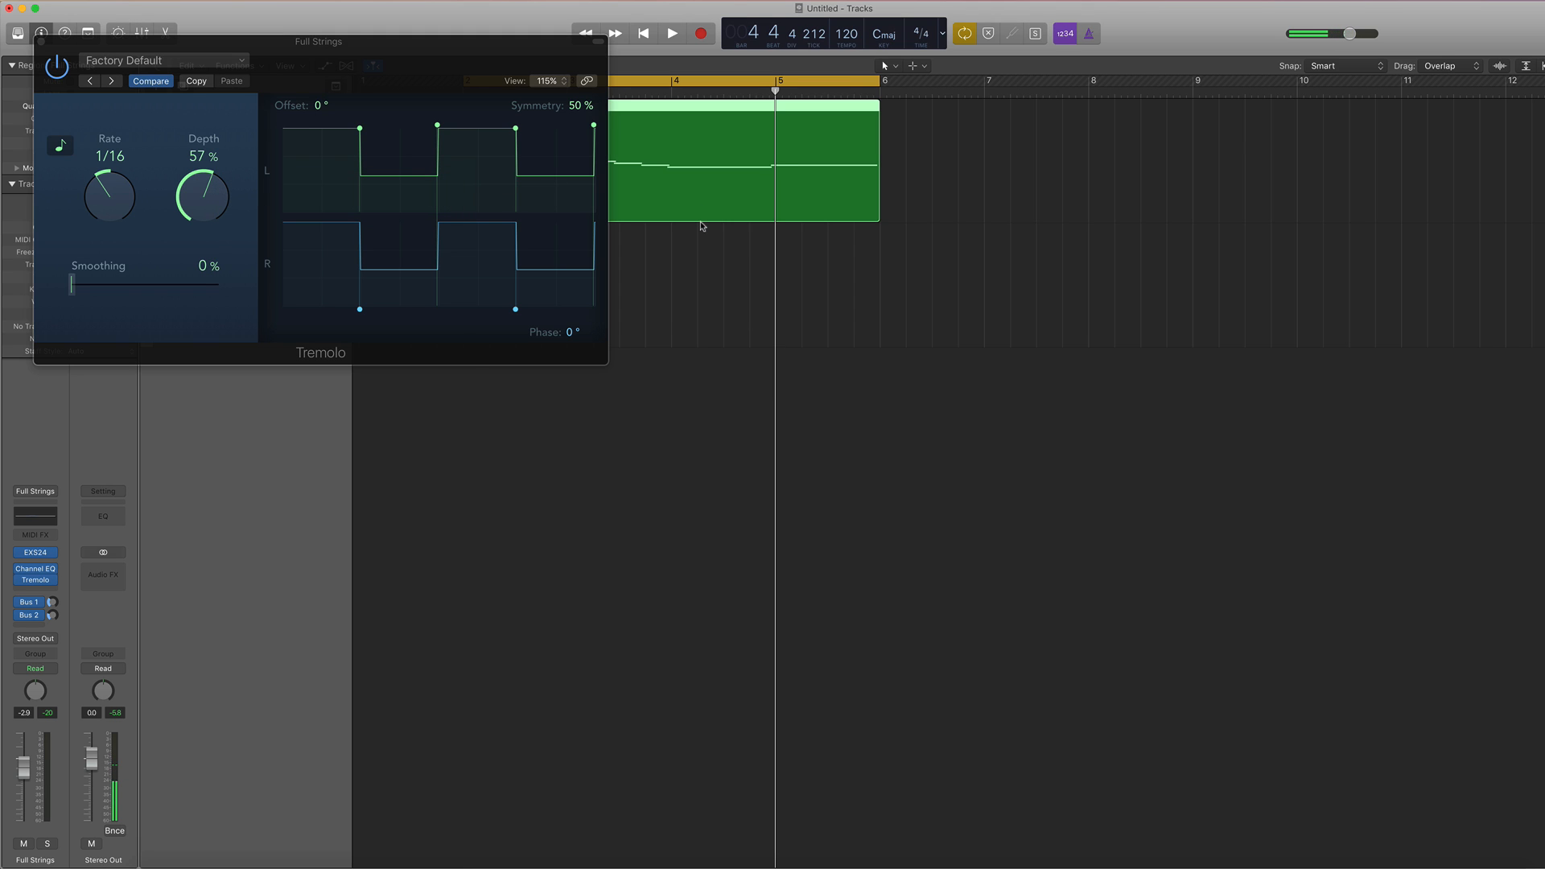
pyautogui.press('space')
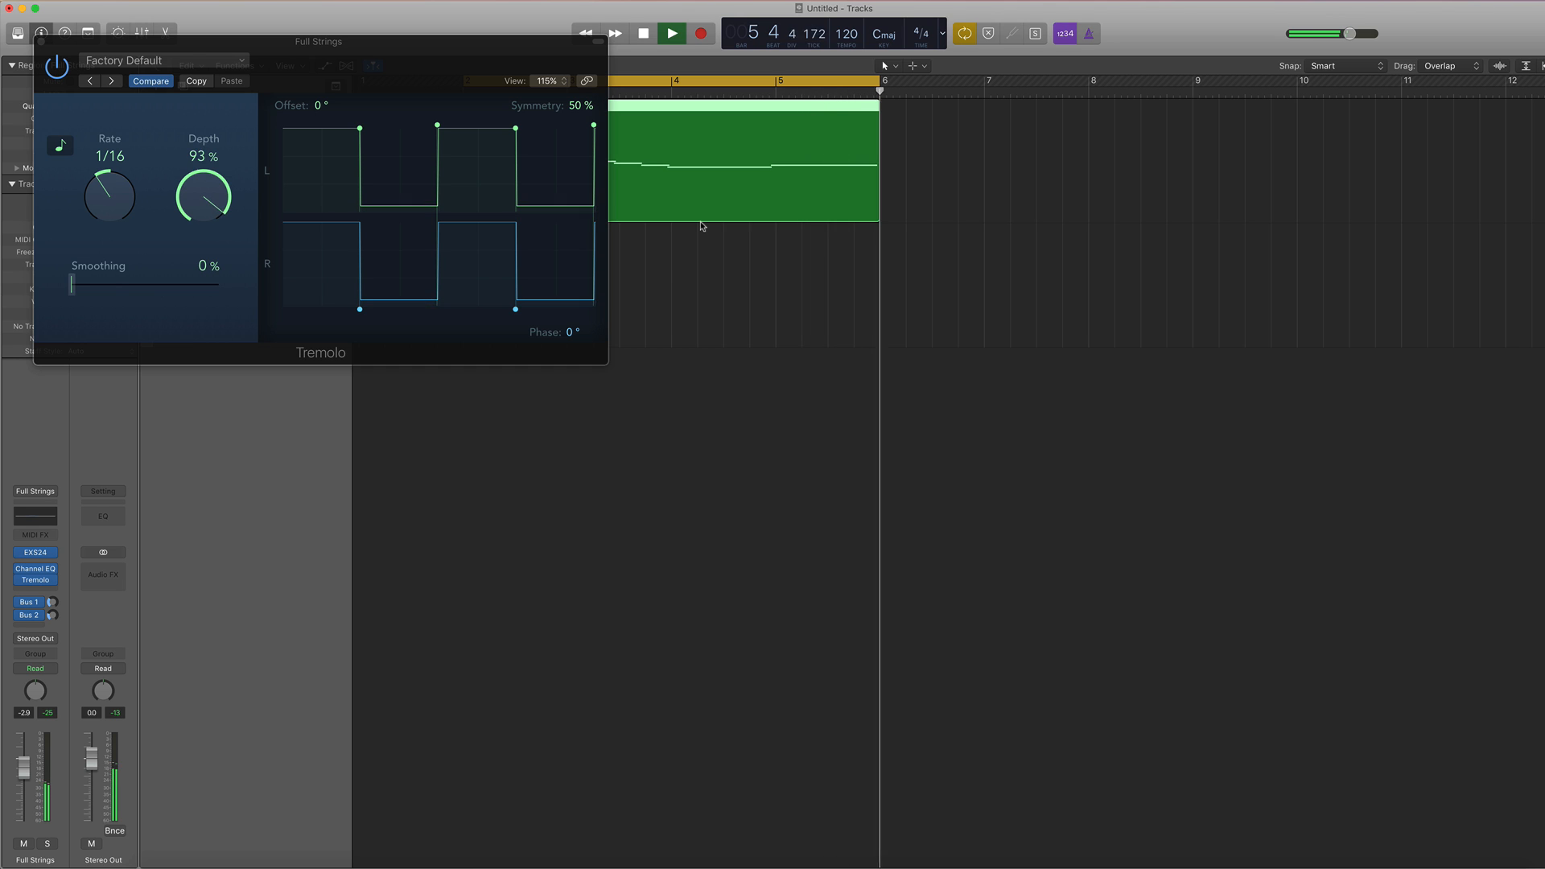
pyautogui.press('space')
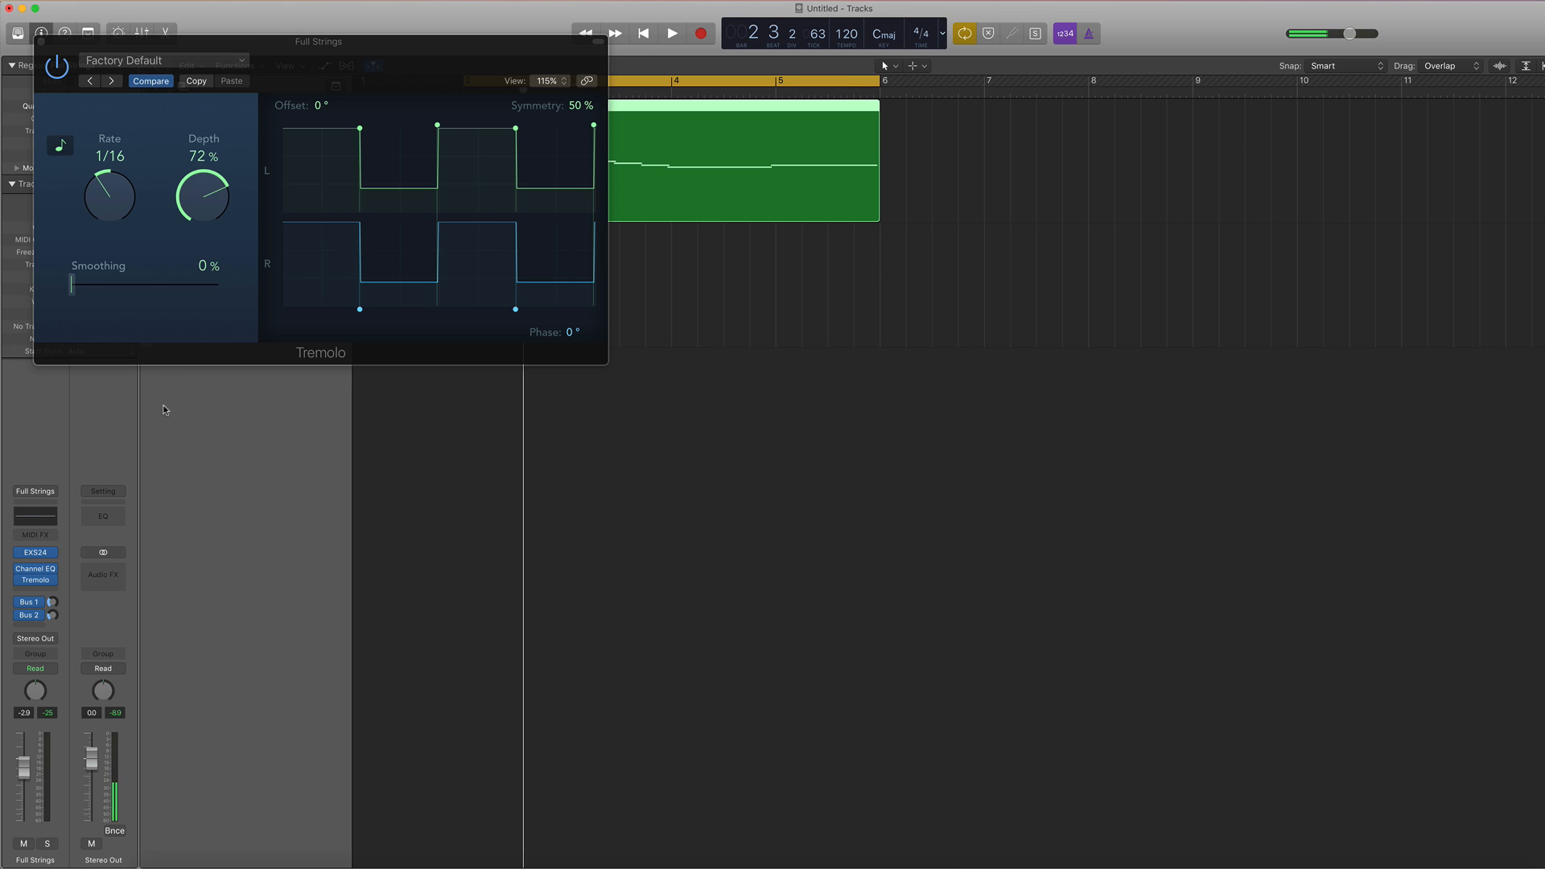
# Assign the Tremolo's Rate to MIDI controller 22 on channel 1 and try both hardware knobs during playback
pyautogui.click(359, 43)
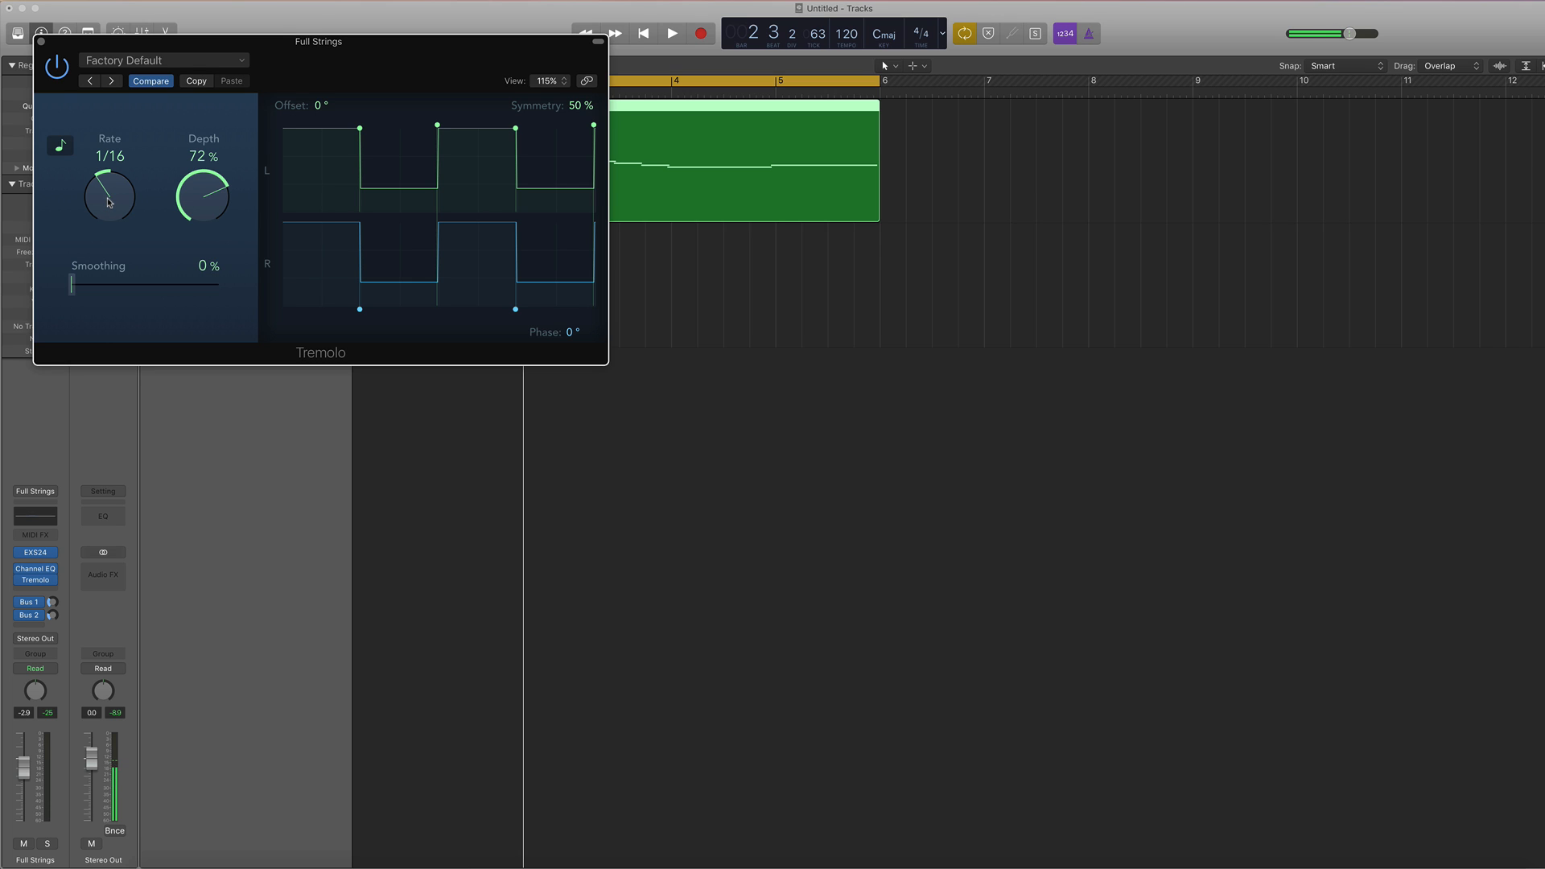
pyautogui.press('super+l')
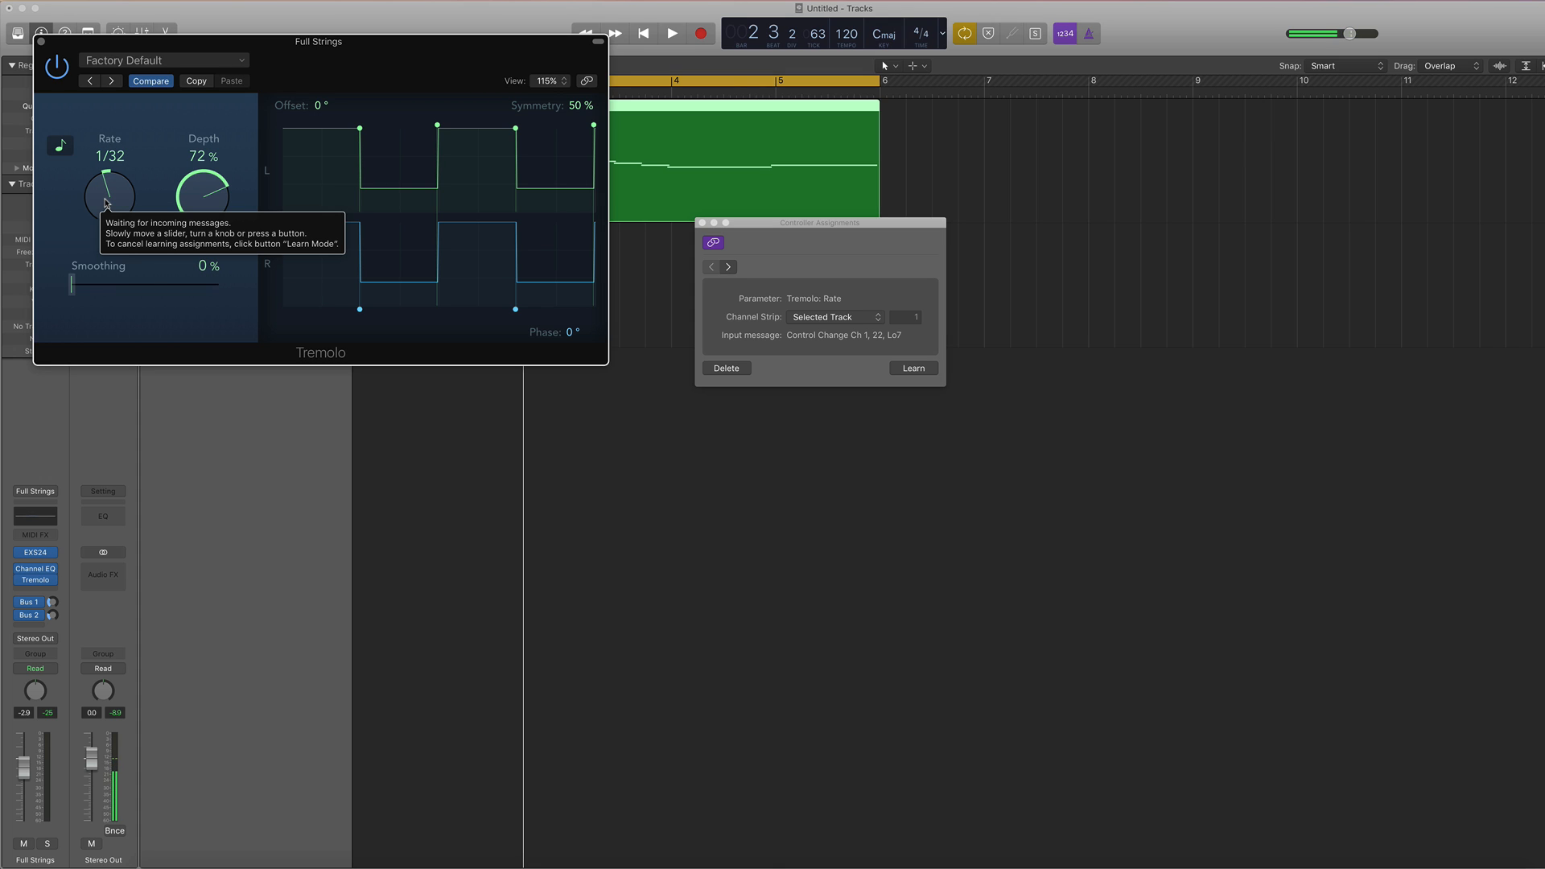
pyautogui.click(701, 222)
pyautogui.press('space')
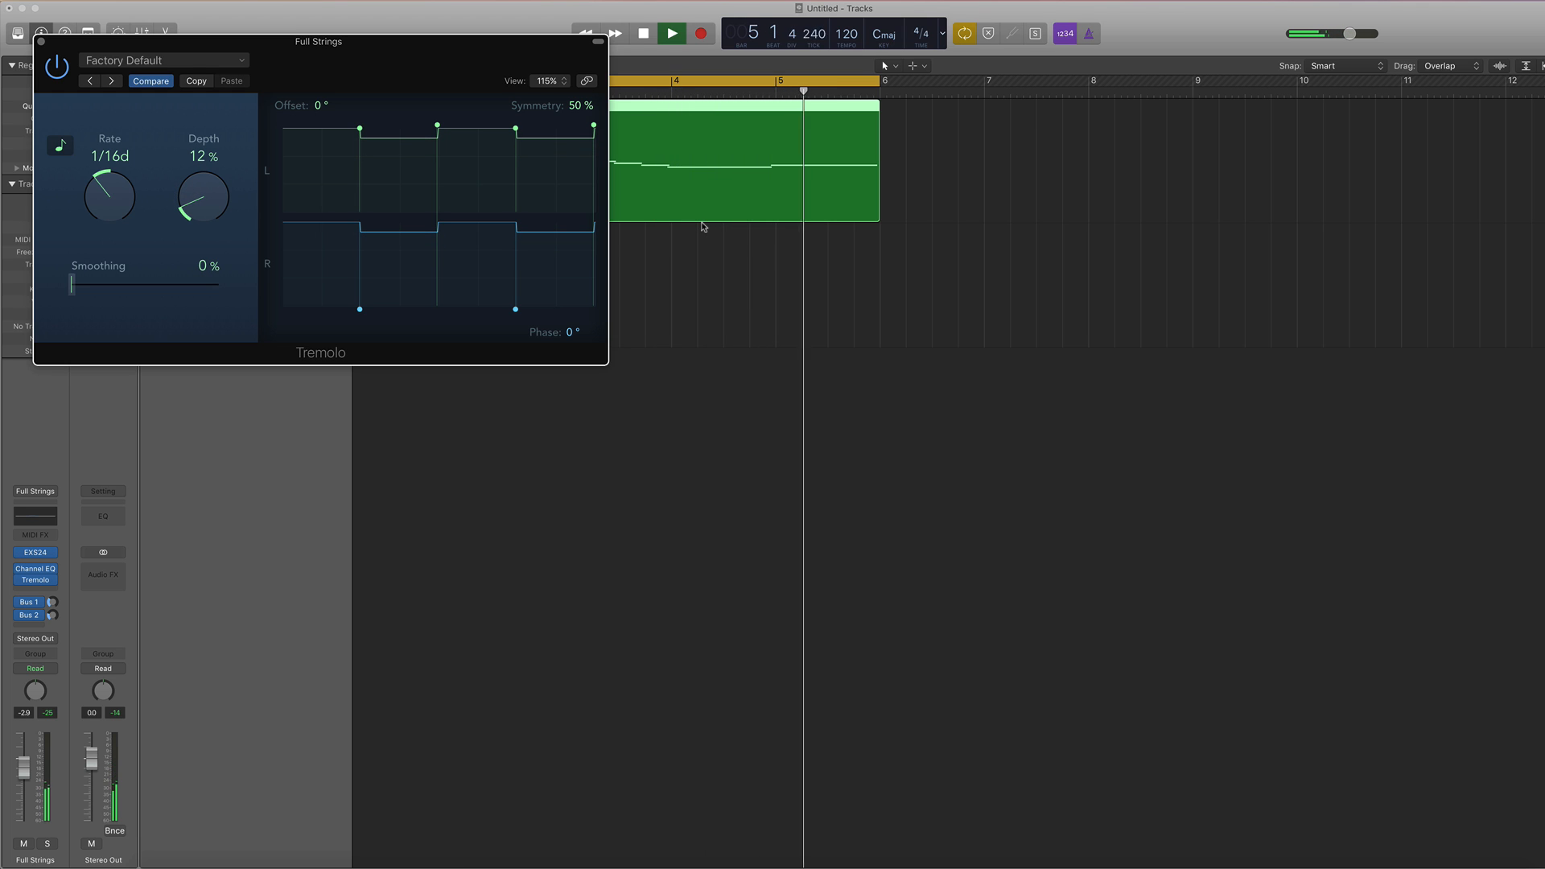
pyautogui.press('space')
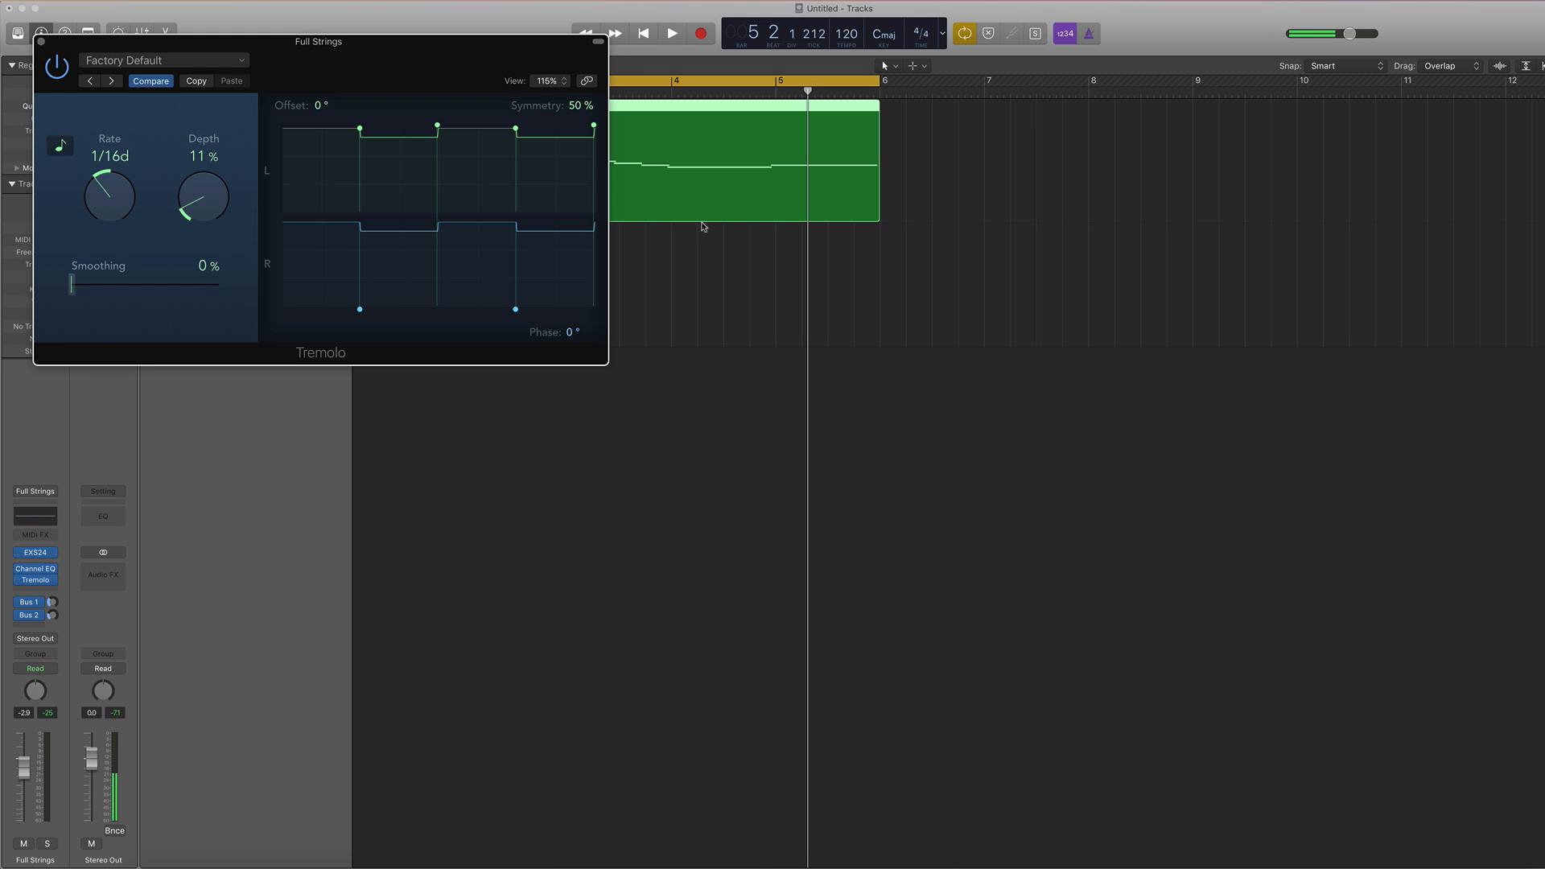
# Move the Tremolo window clear of the tracks and set the Full Strings channel's automation mode to Write in the mixer
pyautogui.moveTo(347, 48); pyautogui.dragTo(1282, 129)
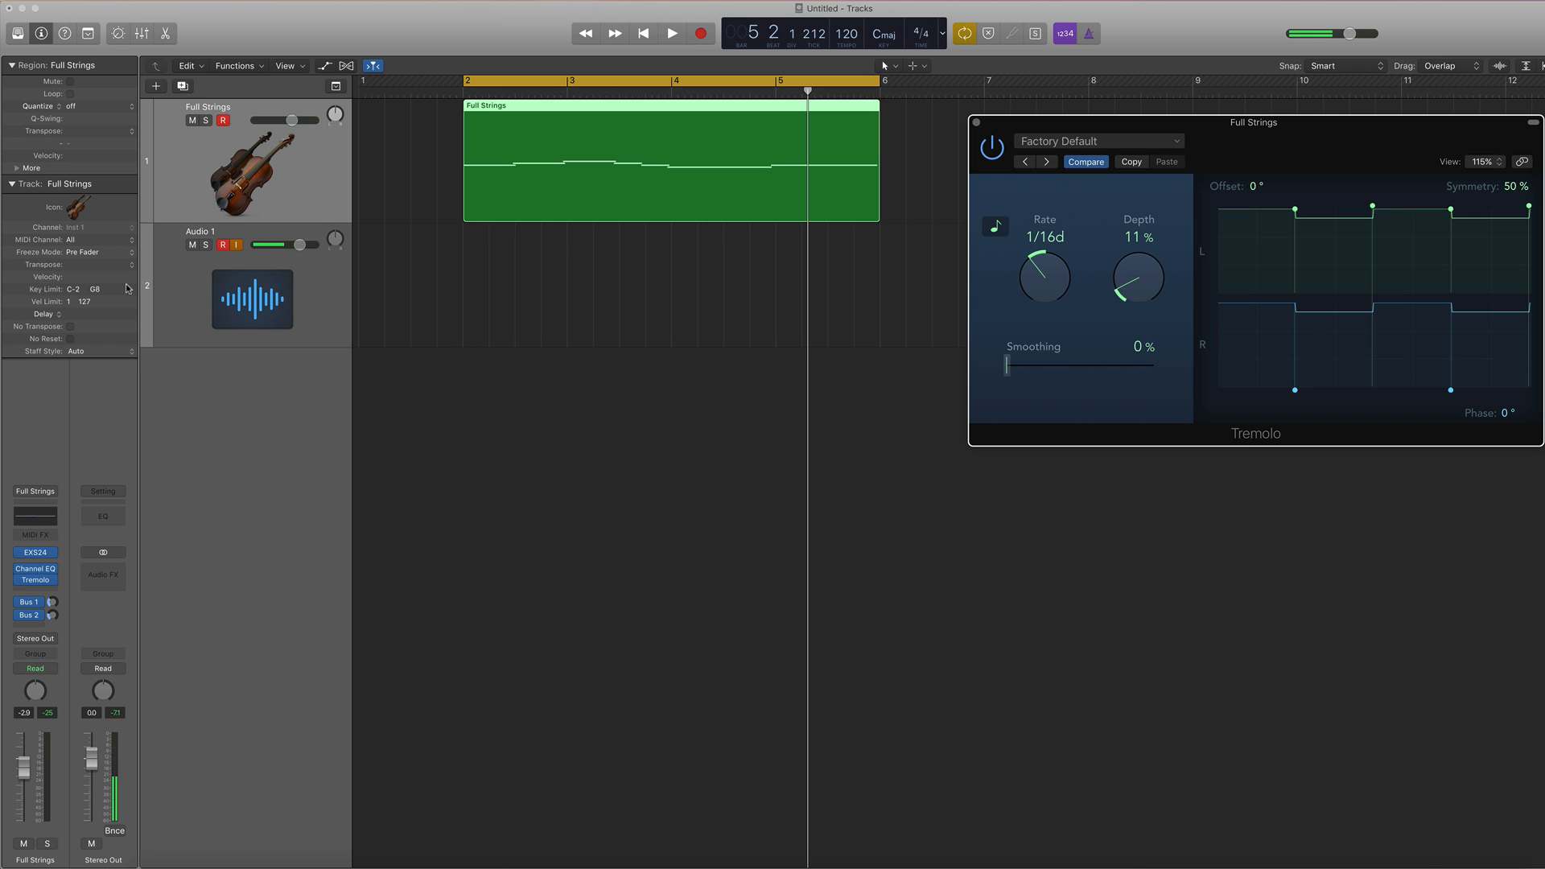
pyautogui.click(141, 33)
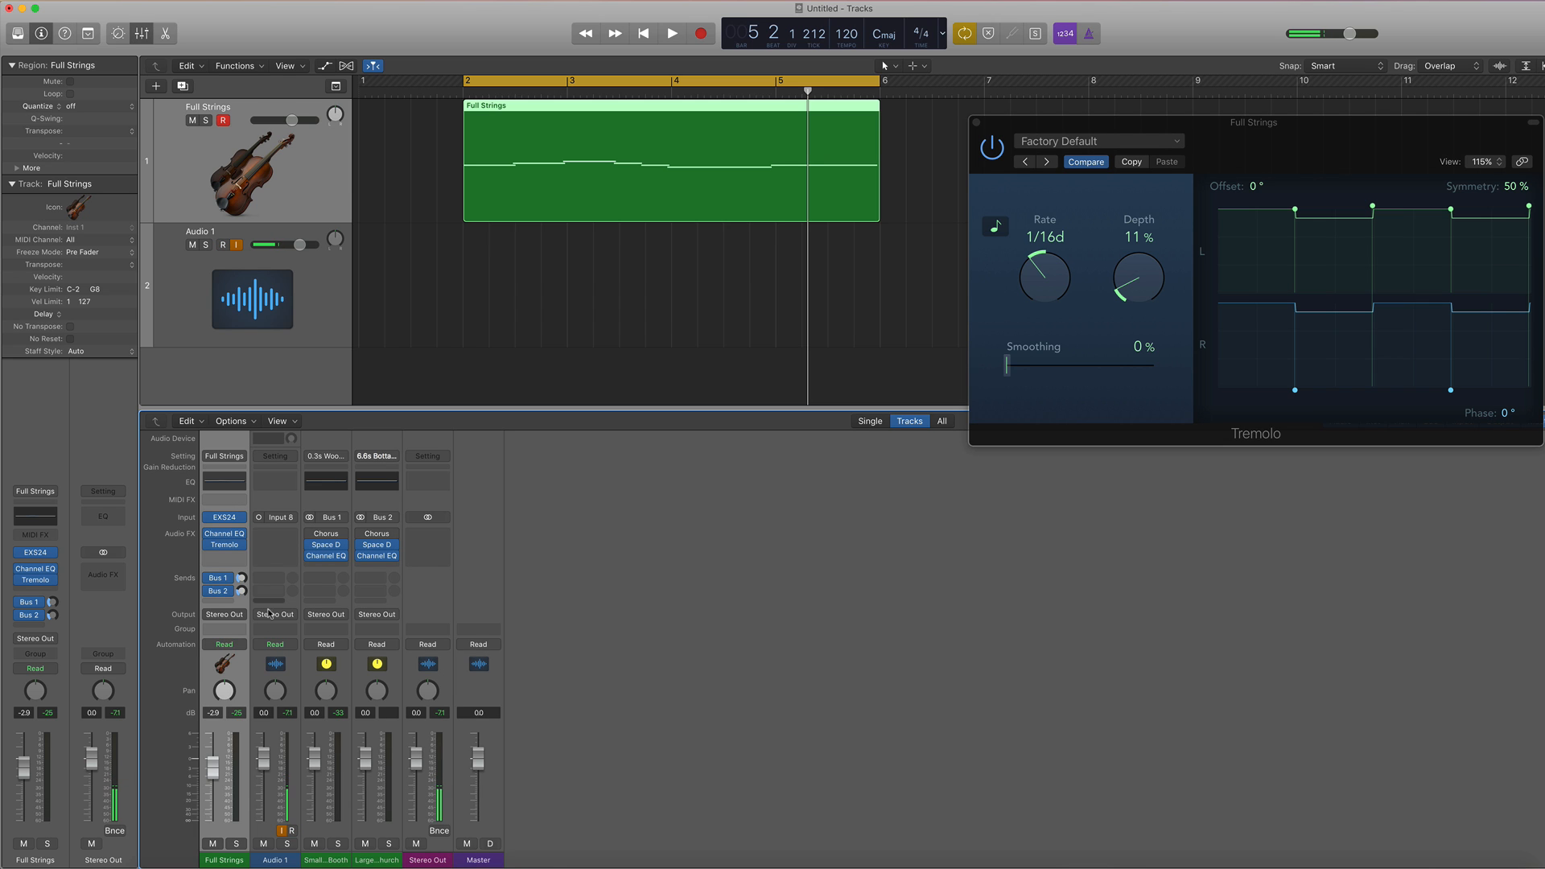
pyautogui.click(235, 646)
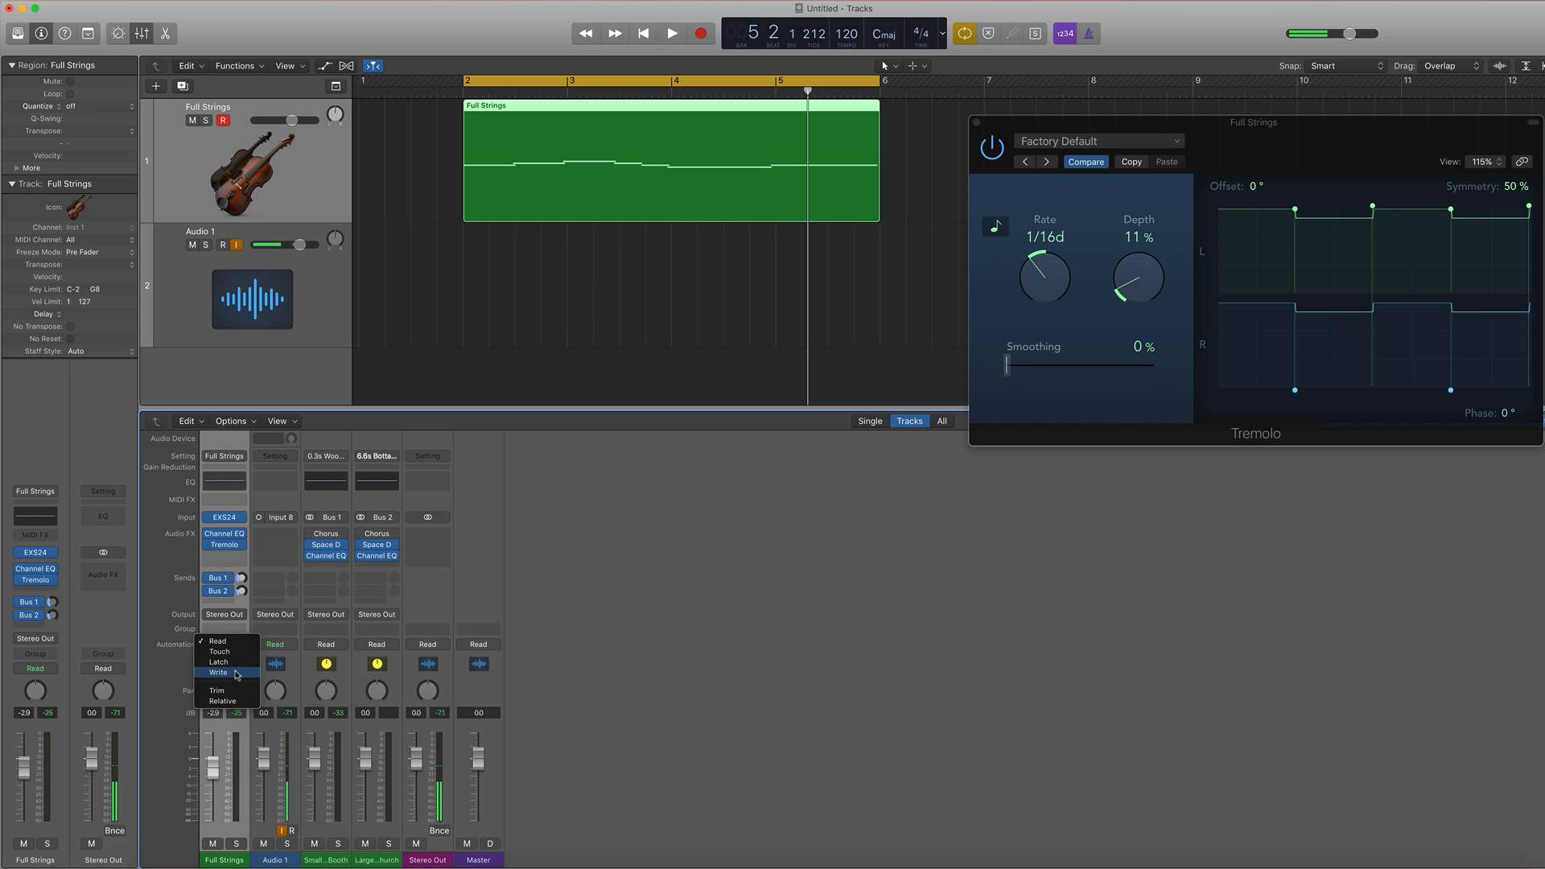
pyautogui.click(236, 672)
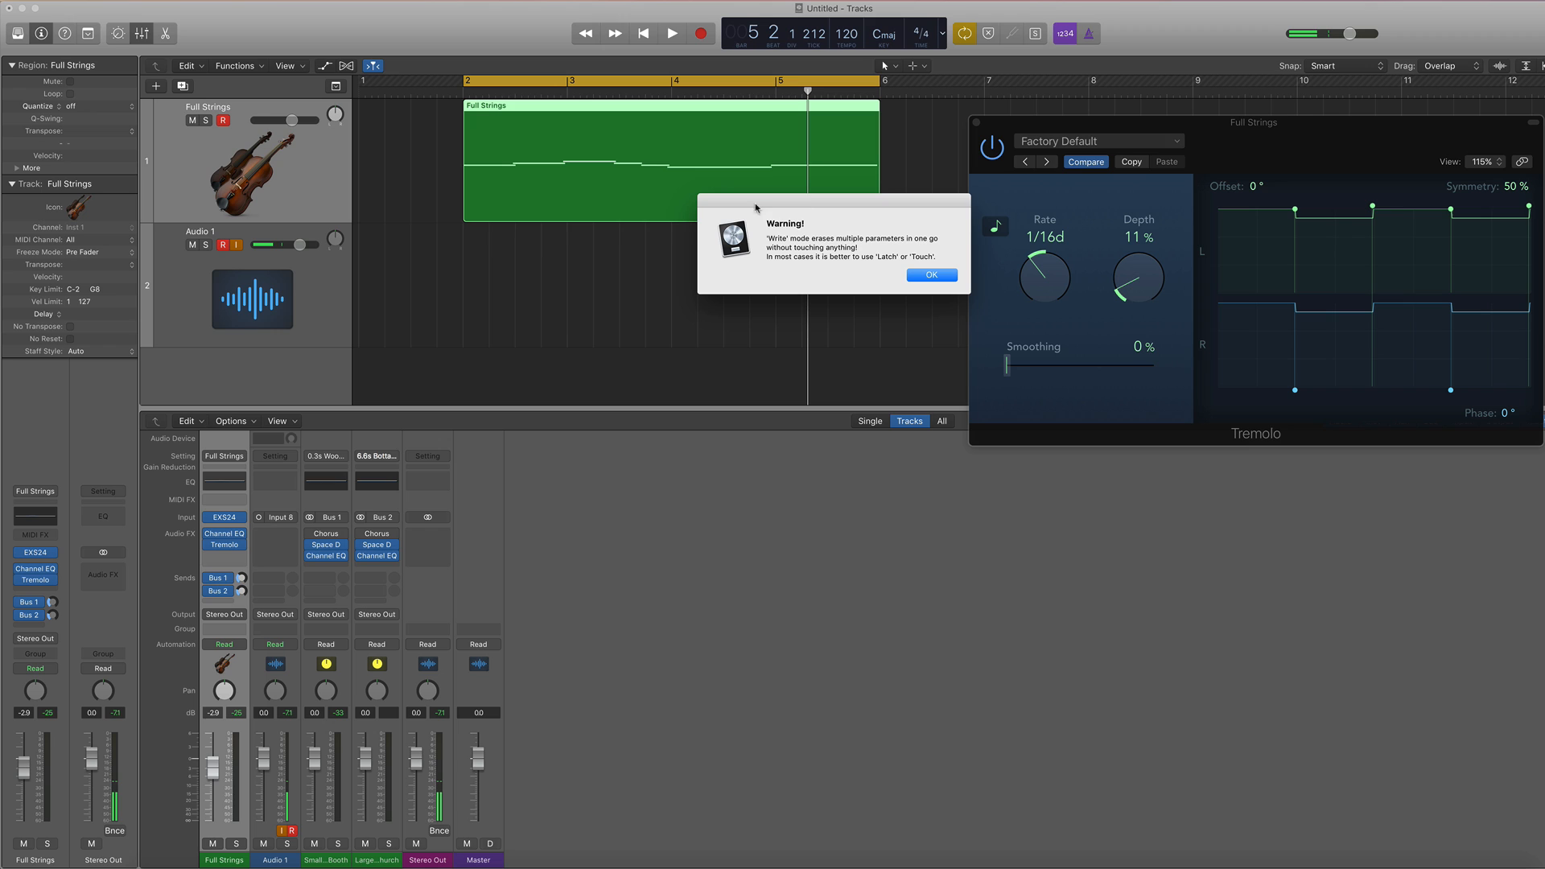
pyautogui.click(932, 274)
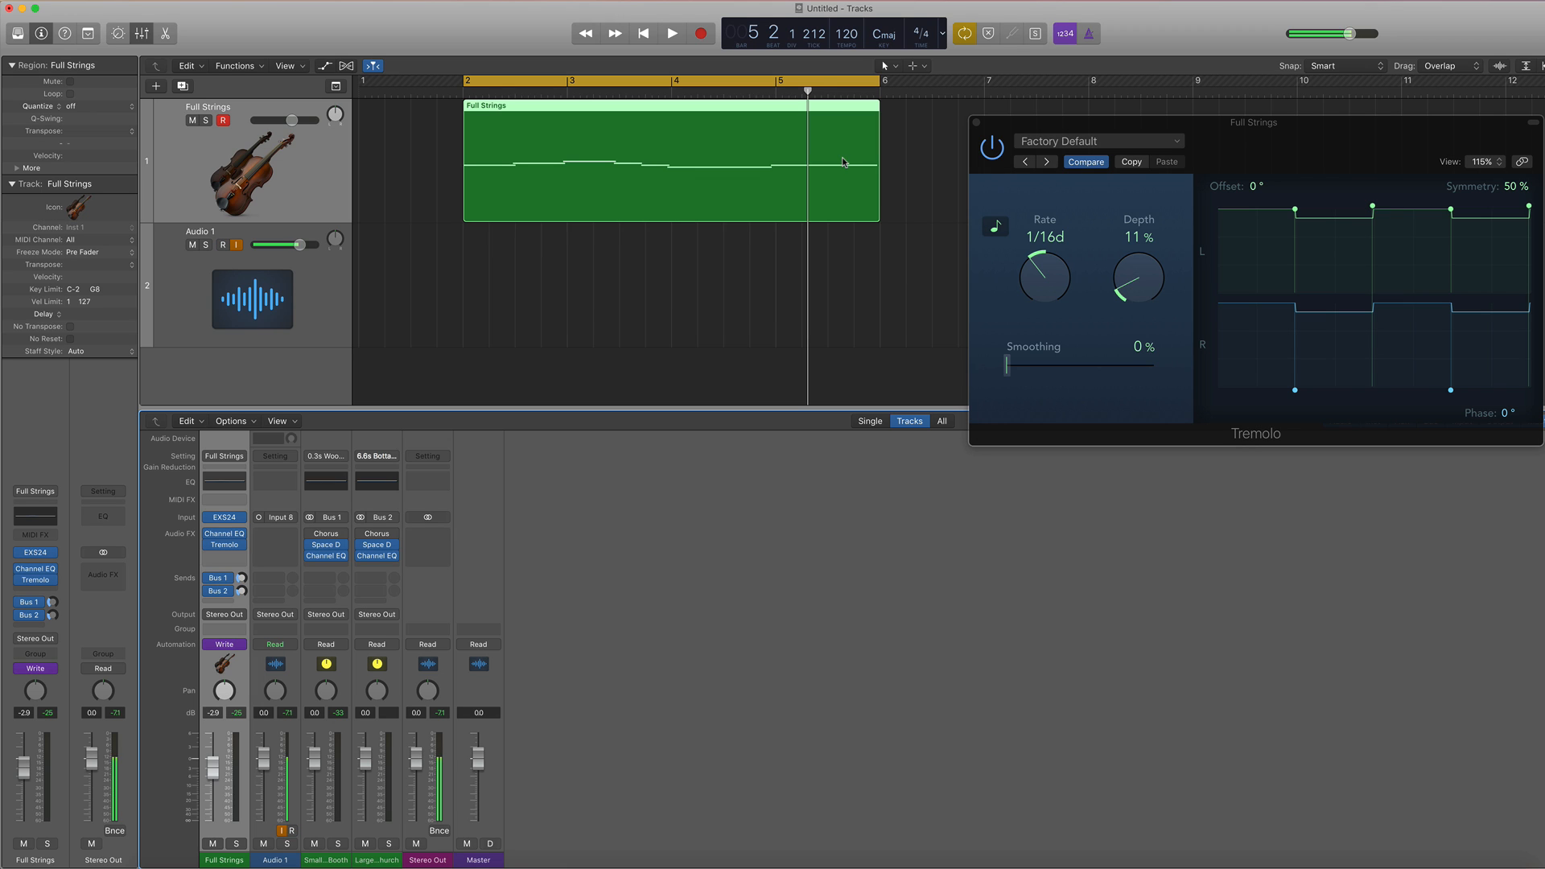
# Record Tremolo rate and depth automation over the cycled strings region from bar 2, and show the tracks' automation
pyautogui.click(790, 95)
pyautogui.moveTo(791, 95); pyautogui.dragTo(466, 110)
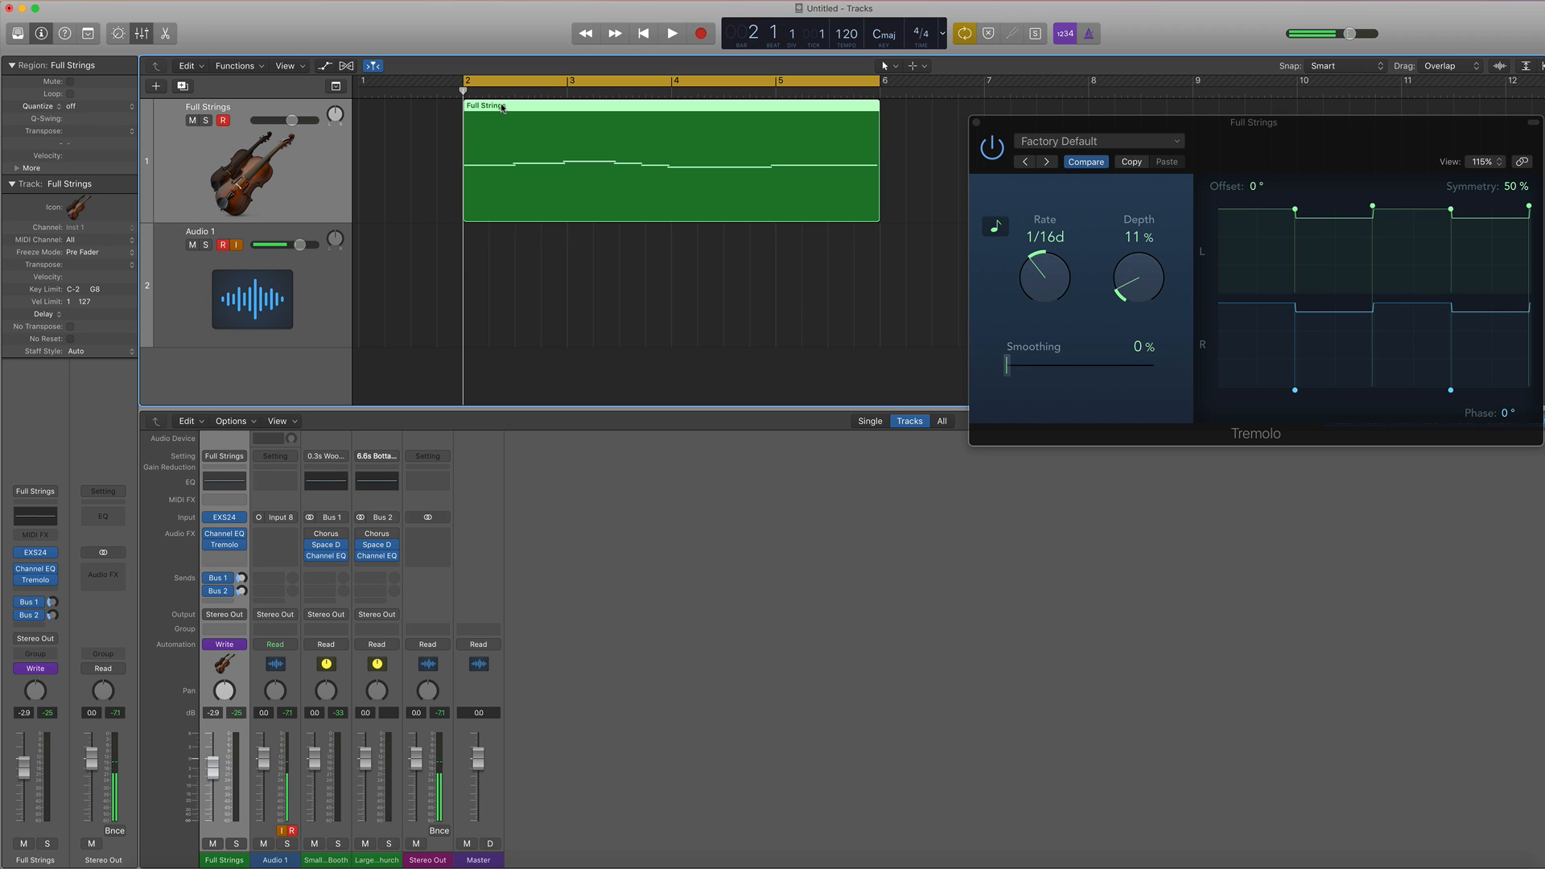
pyautogui.press('space')
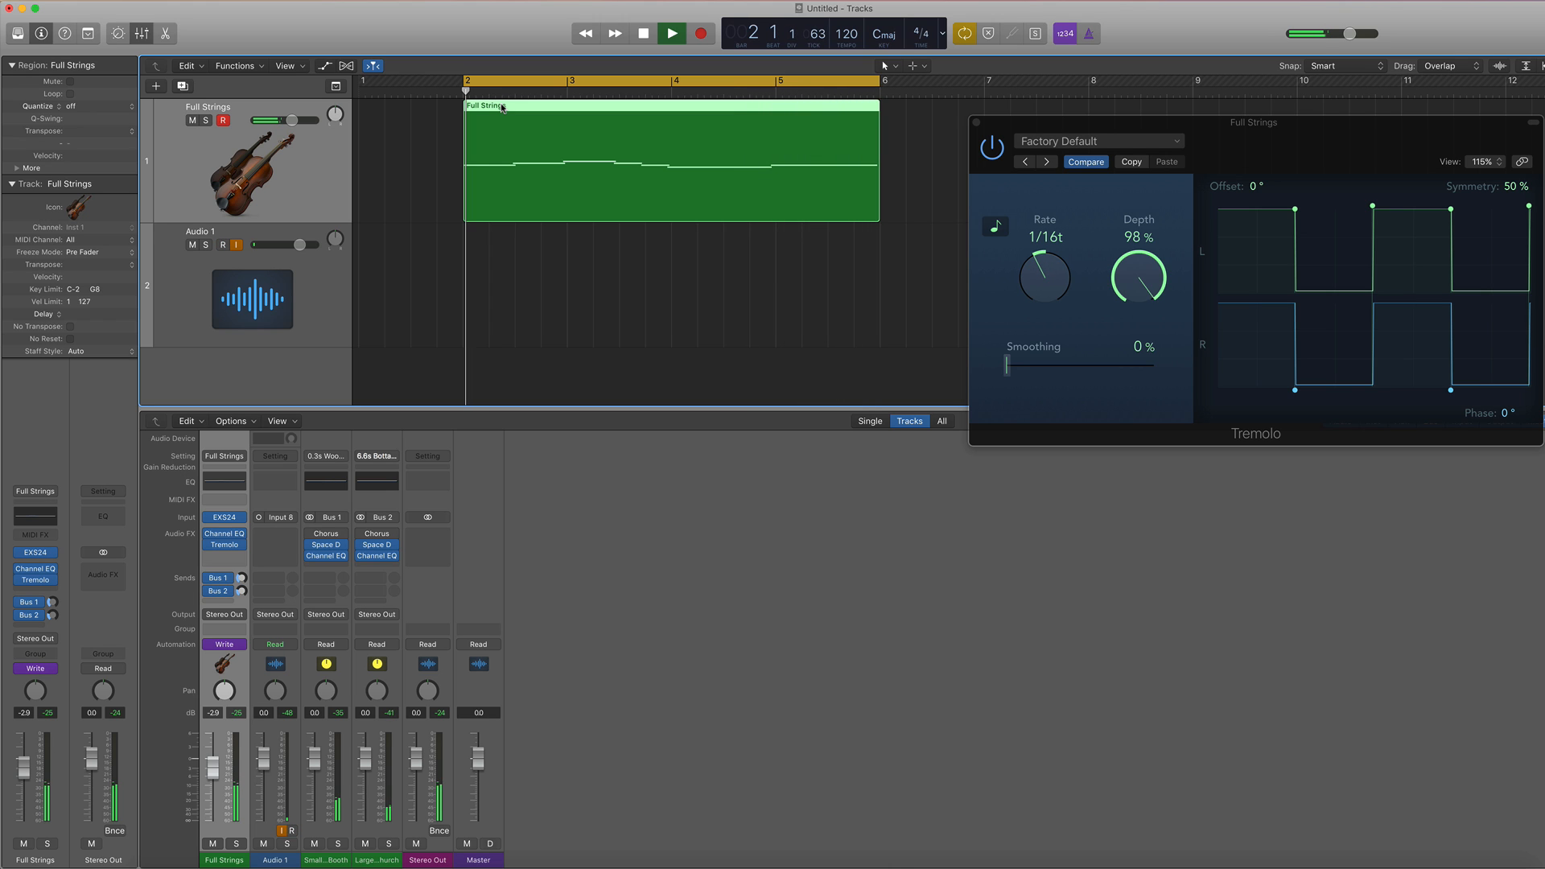
pyautogui.press('space')
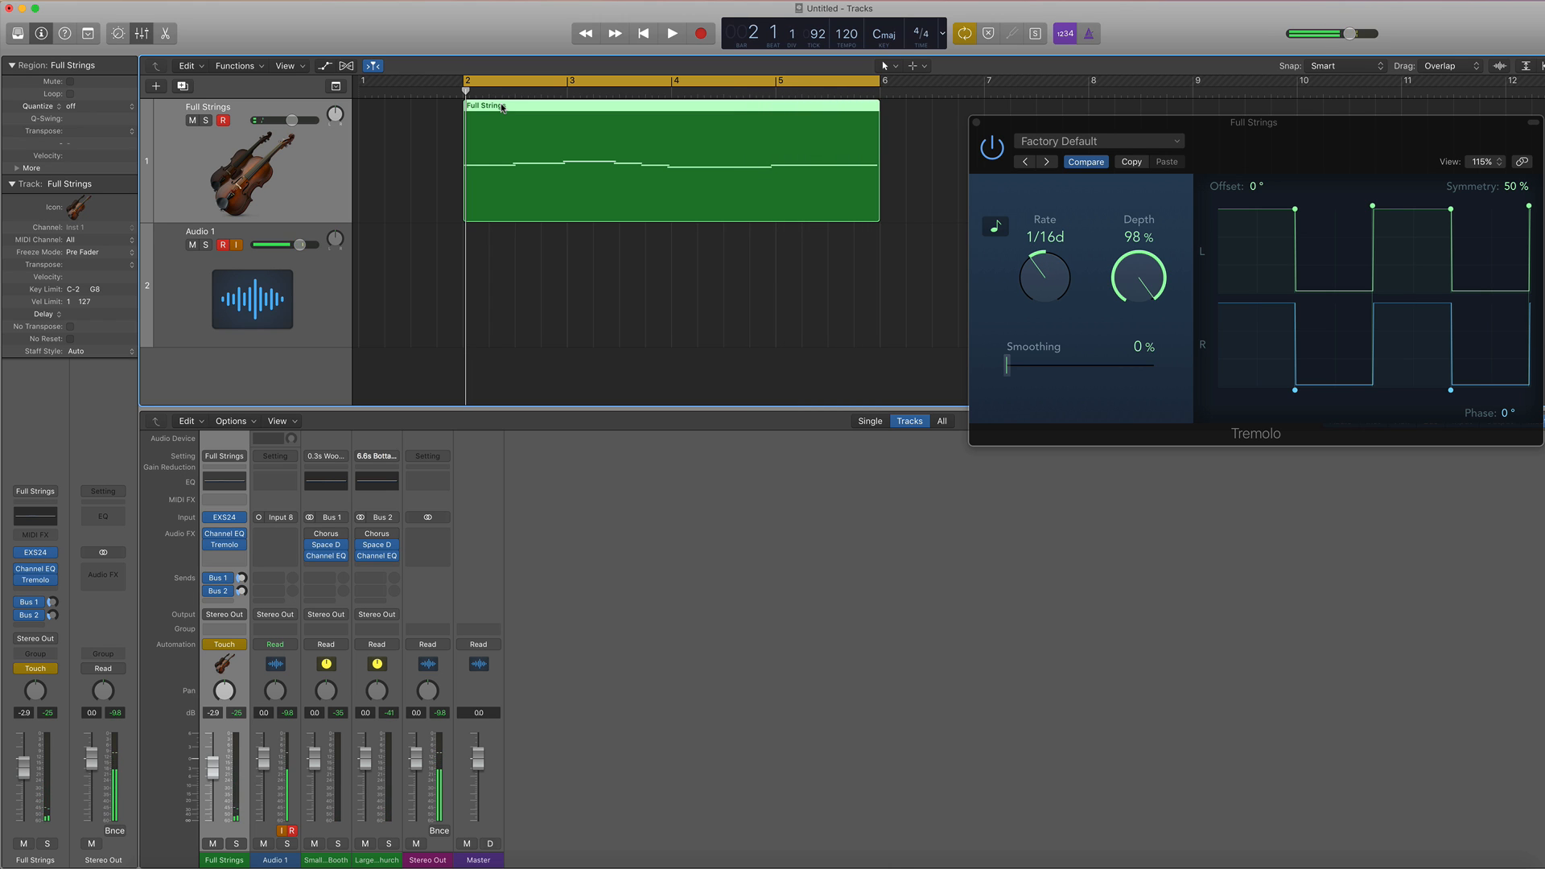
pyautogui.press('a')
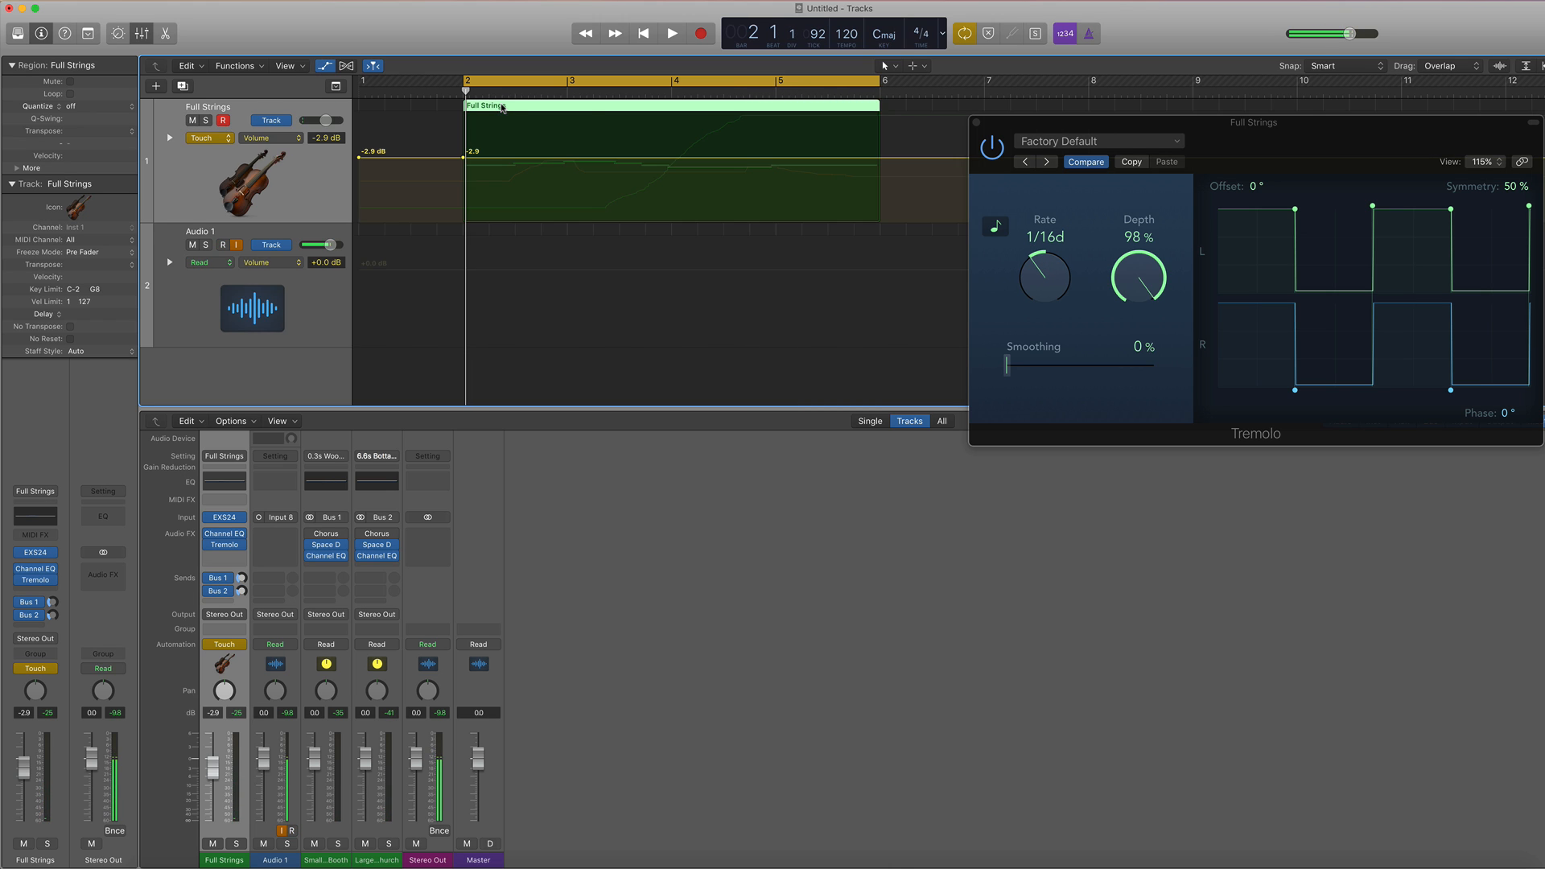
# Close the Tremolo window and play the strings region with the Full Strings track's Tremolo Depth automation displayed
pyautogui.click(977, 123)
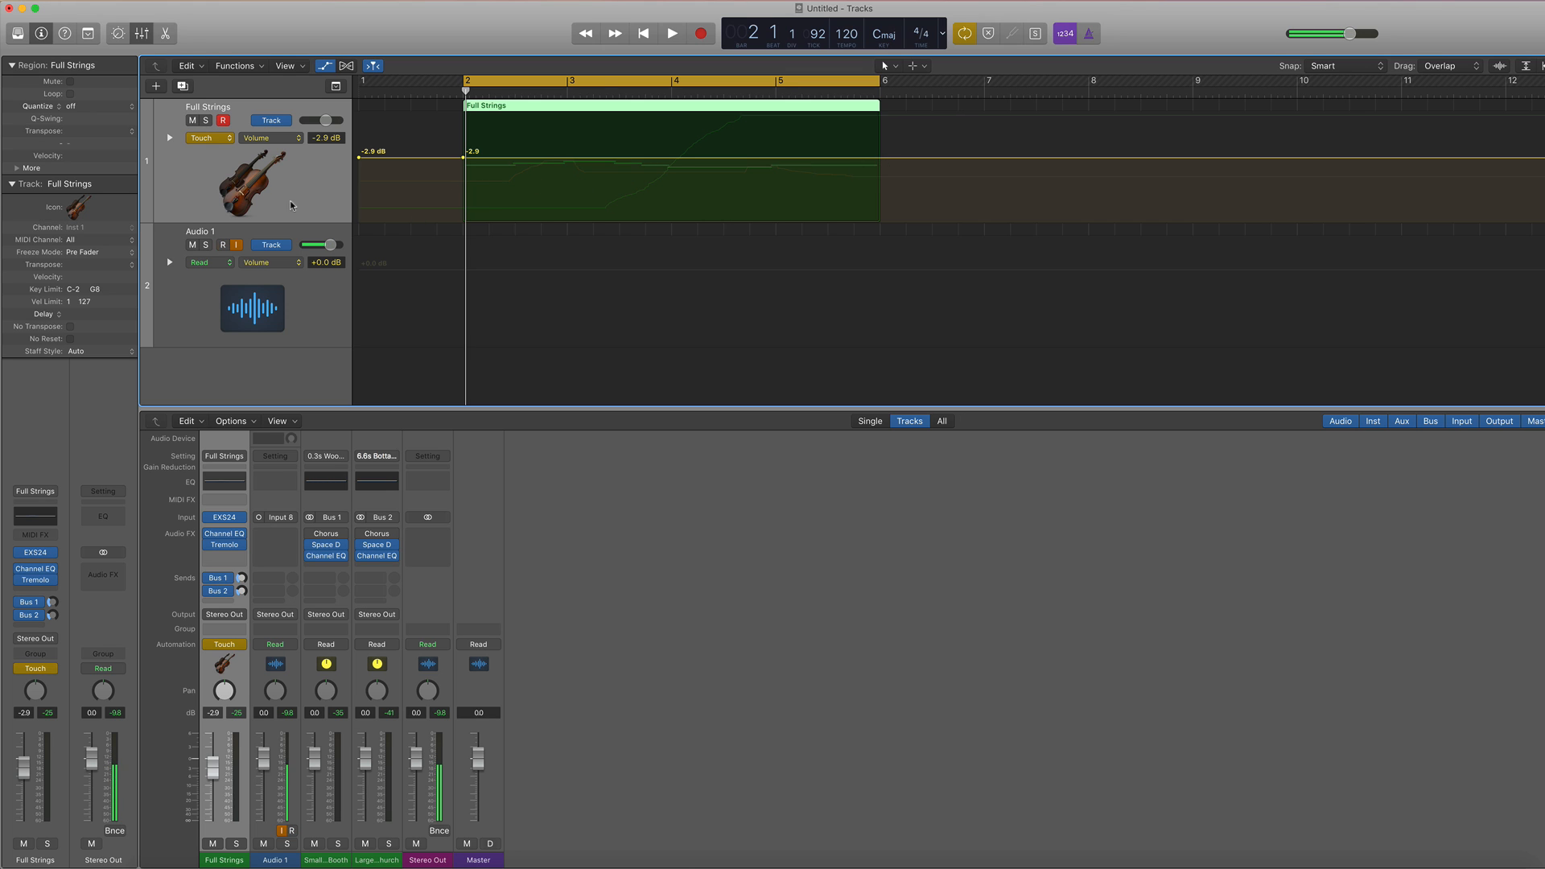
pyautogui.click(278, 138)
pyautogui.click(283, 153)
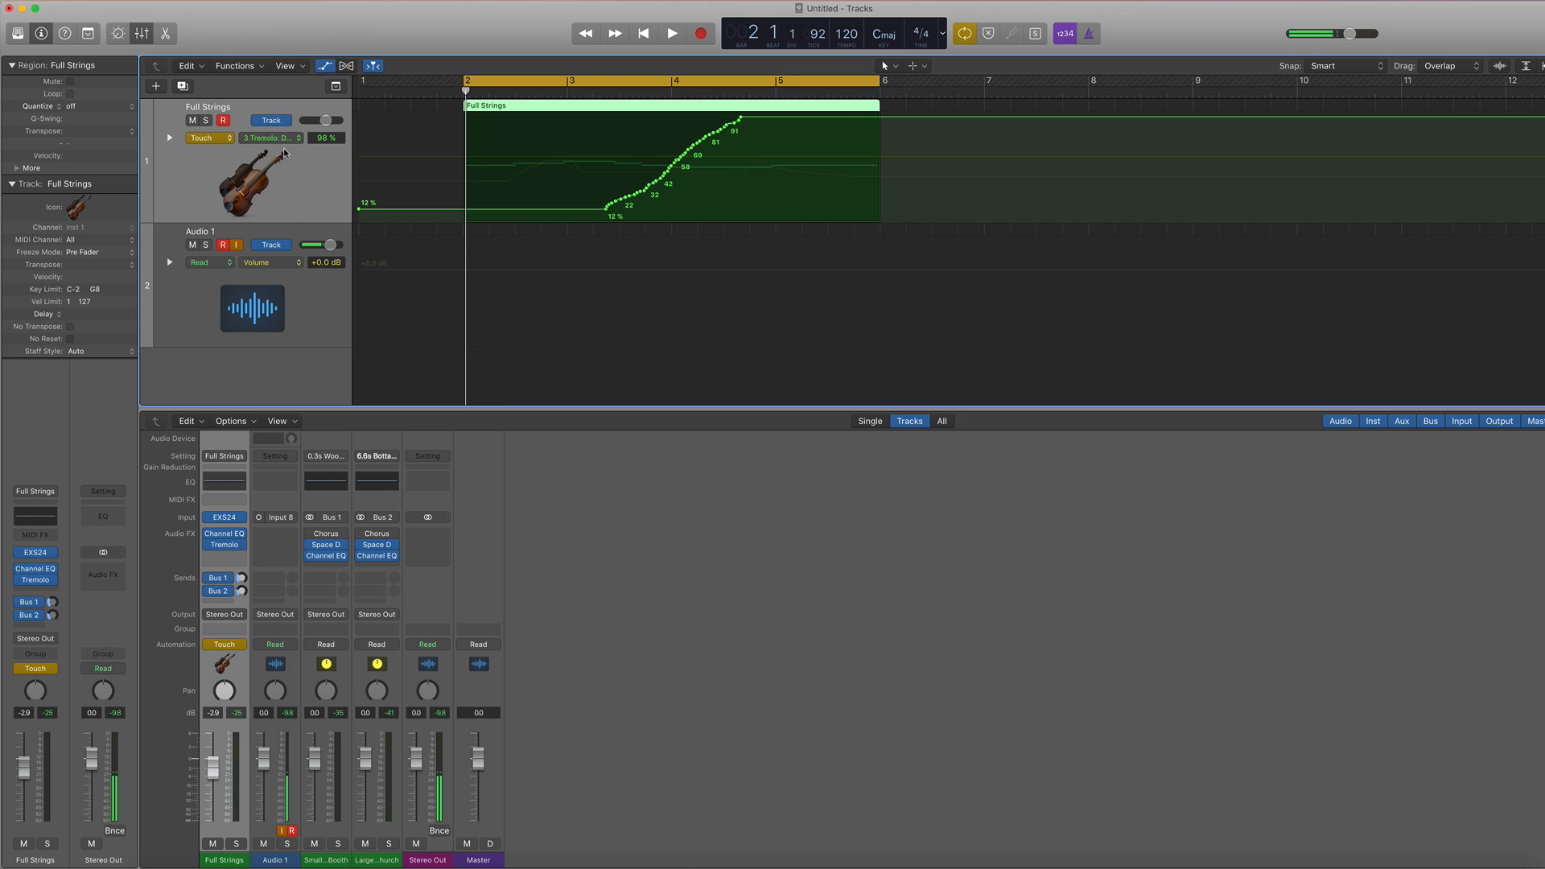
pyautogui.press('space')
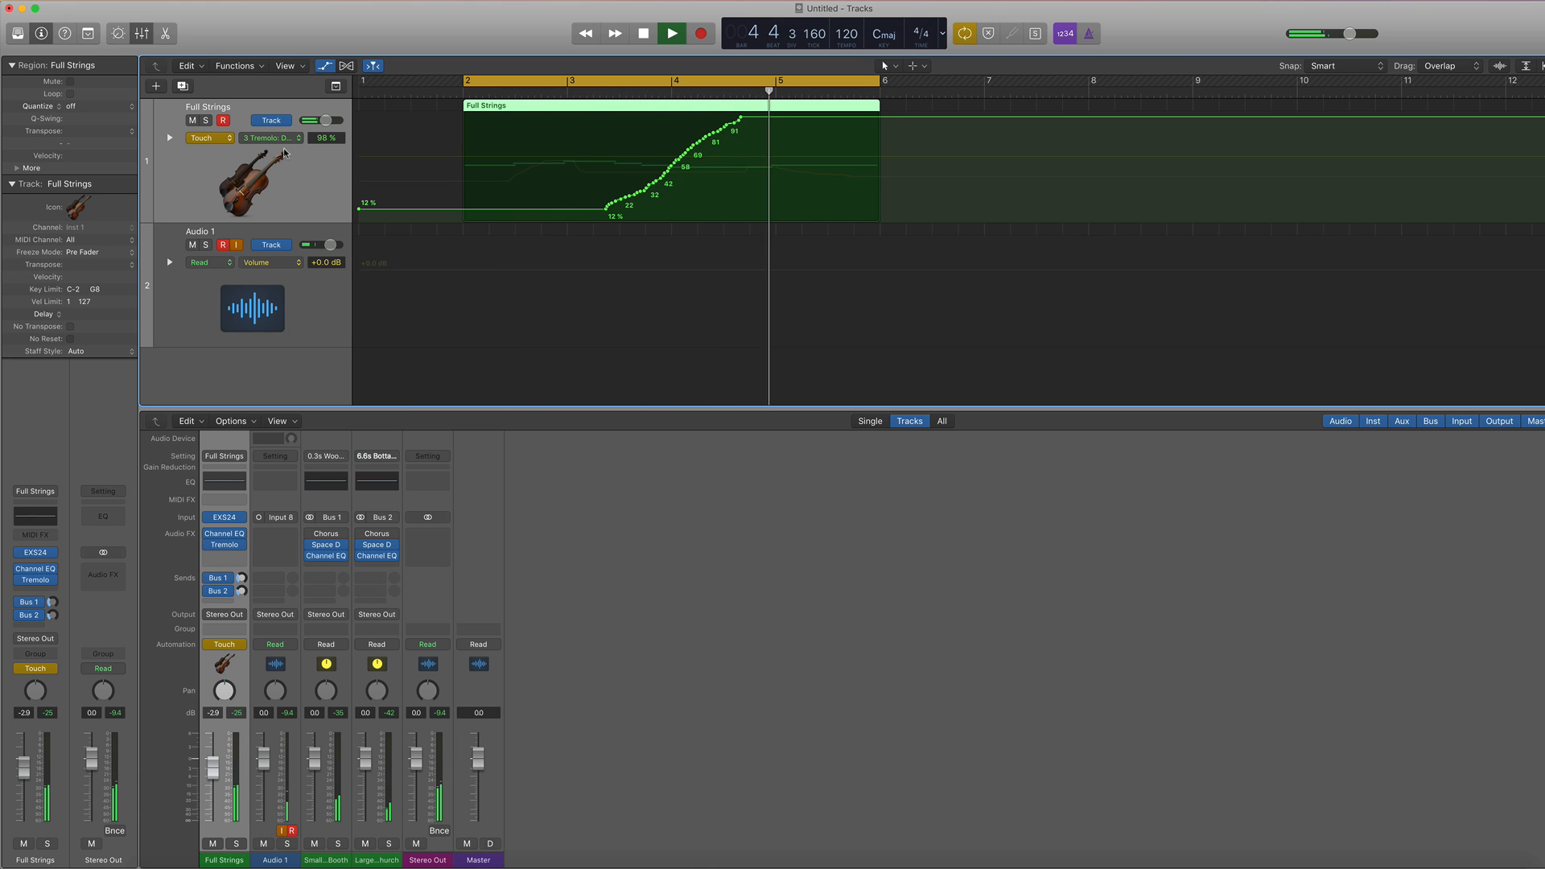
pyautogui.press('space')
# Display the Full Strings track's Tremolo Rate automation during playback, and return the track's automation display to Volume
pyautogui.click(283, 139)
pyautogui.click(286, 148)
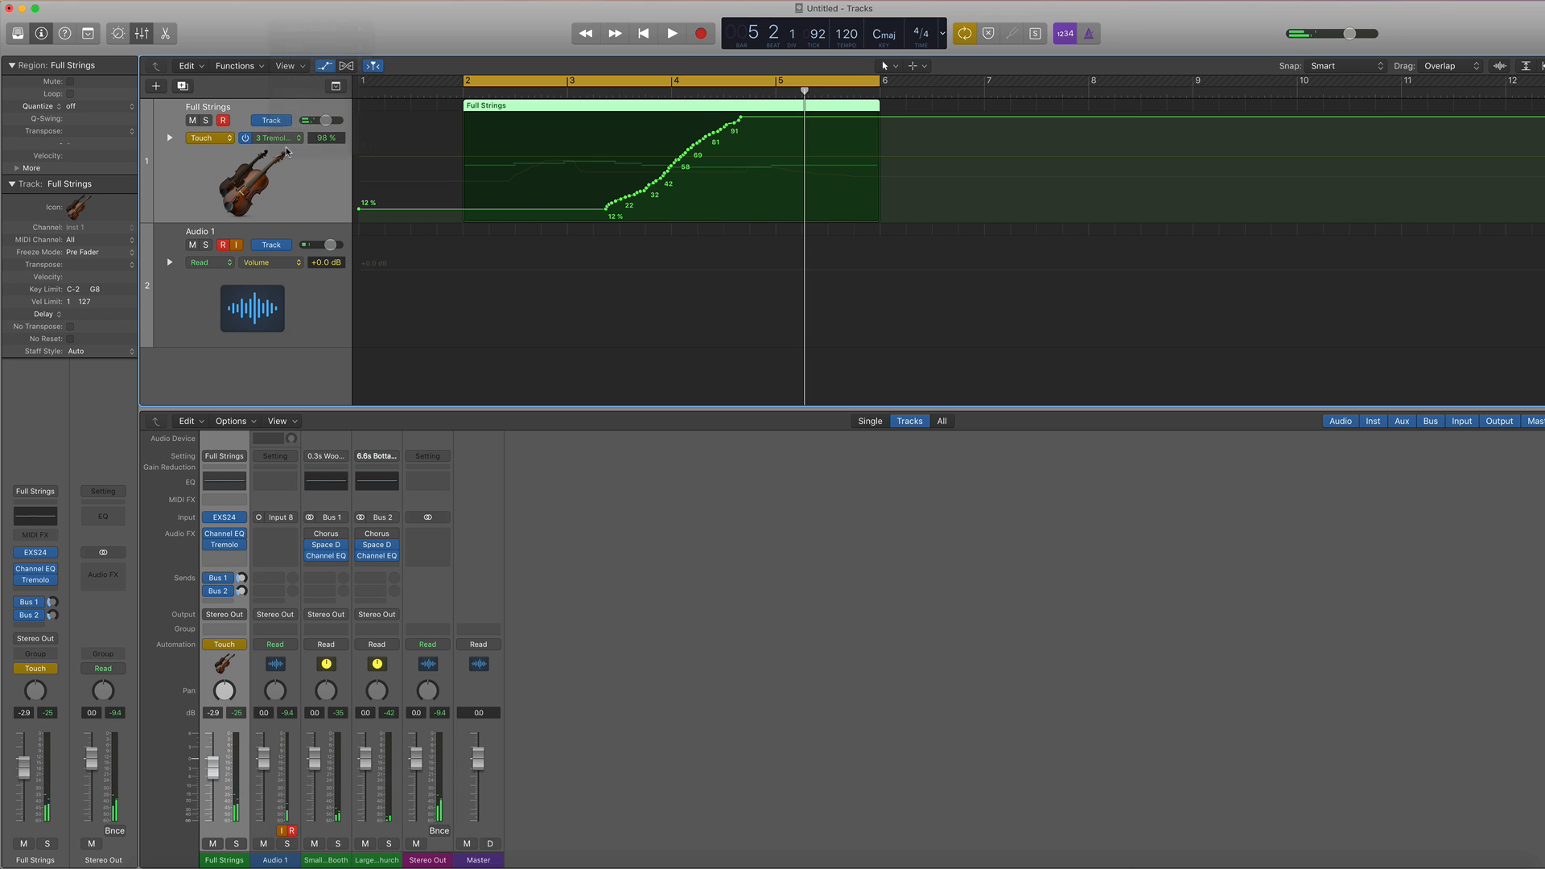
pyautogui.press('space')
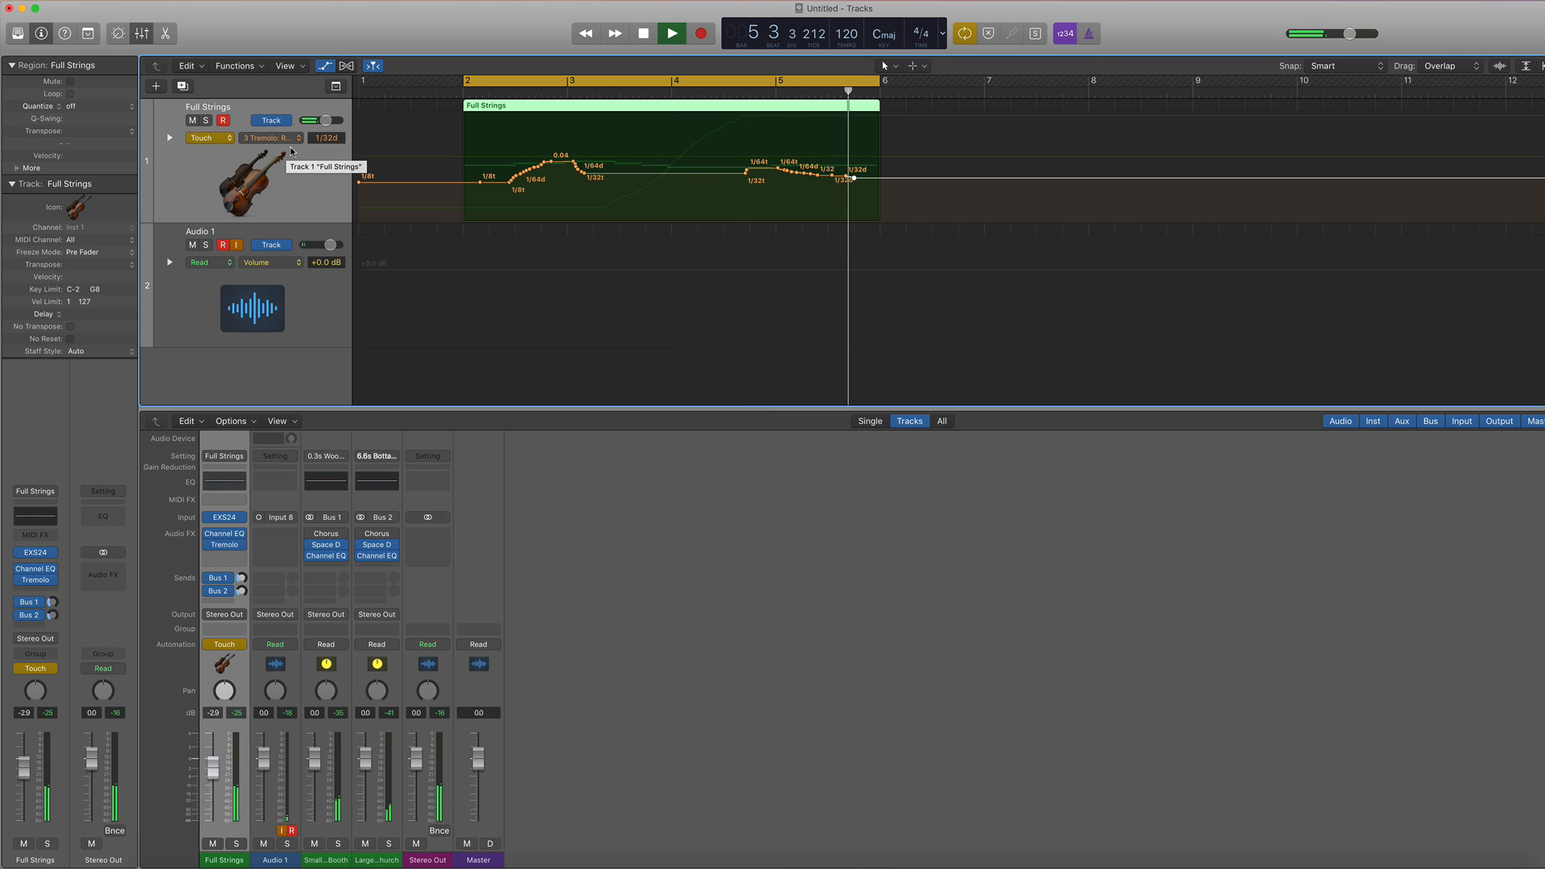
pyautogui.press('space')
pyautogui.click(277, 138)
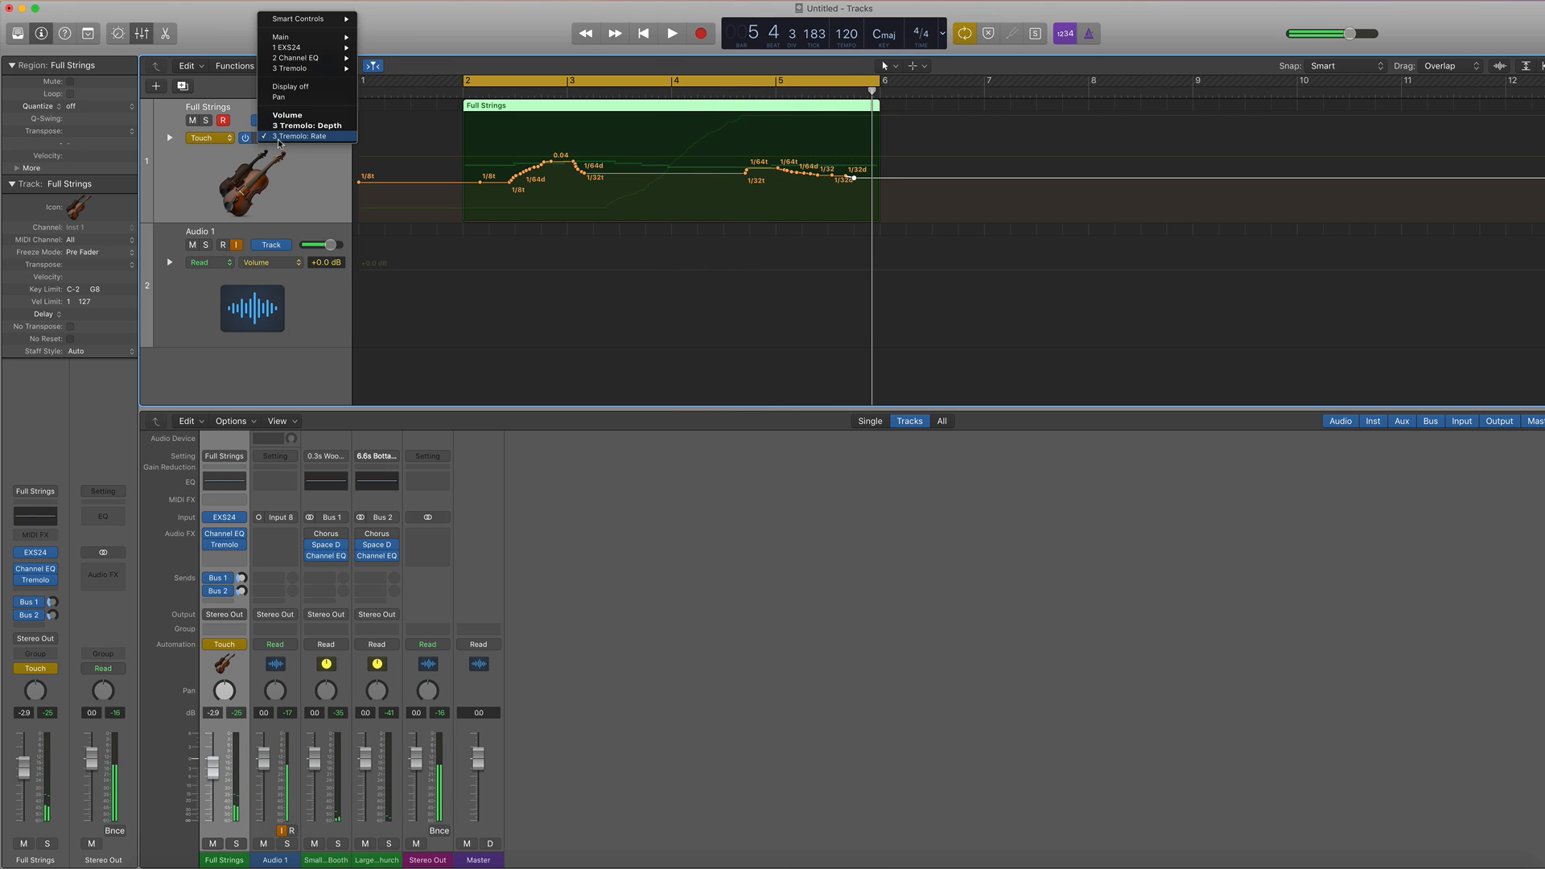
pyautogui.click(307, 115)
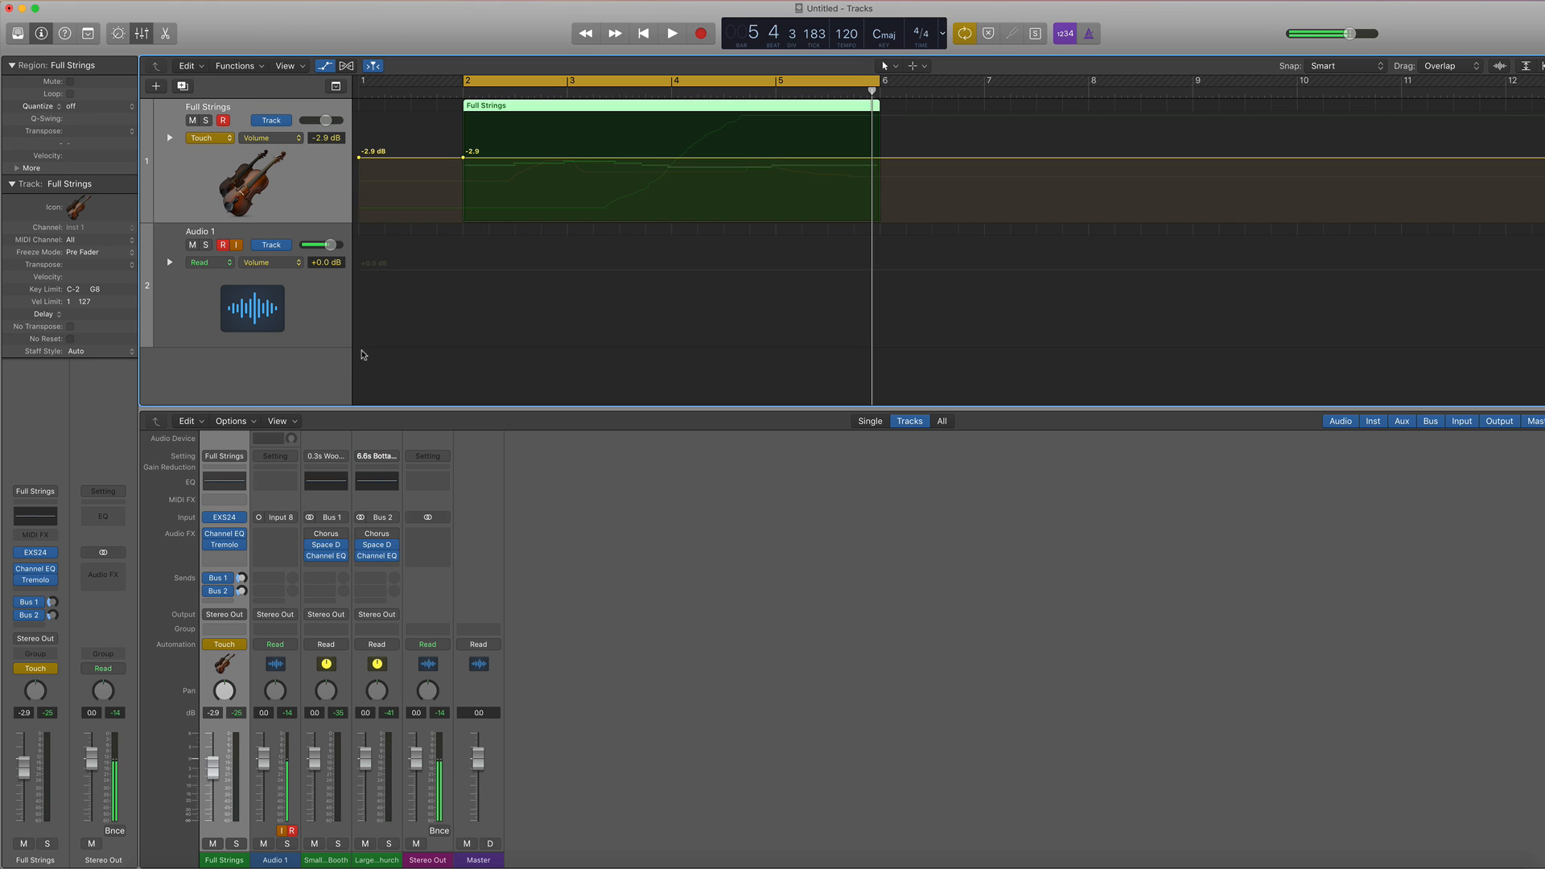
# Look through the available audio effects for the Full Strings channel, and view its EXS24 instrument window before closing it
pyautogui.click(225, 555)
pyautogui.moveTo(241, 718)
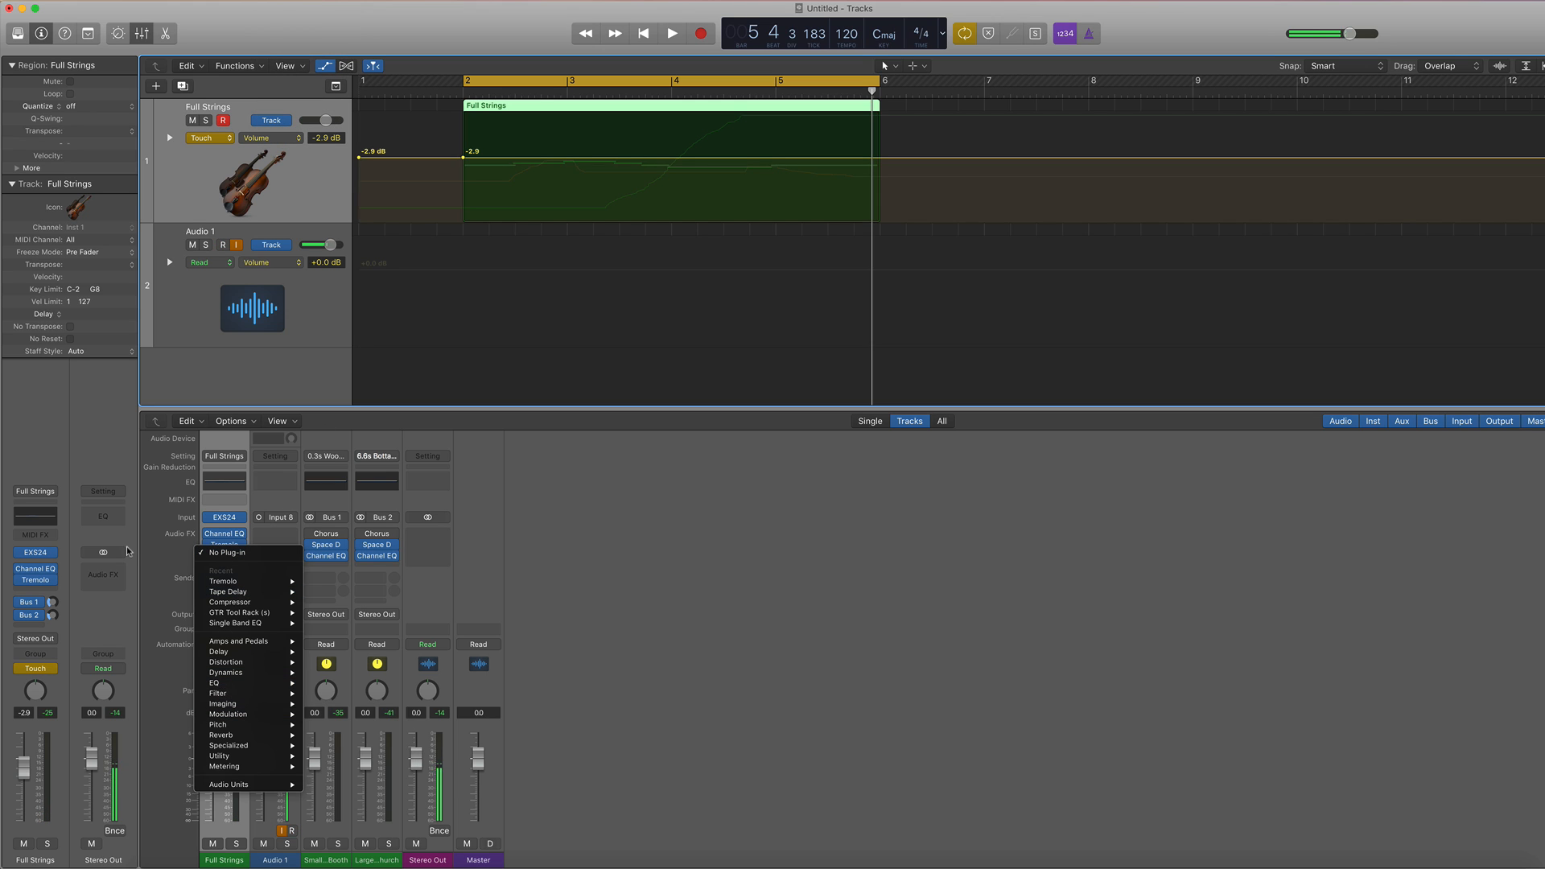
pyautogui.click(128, 548)
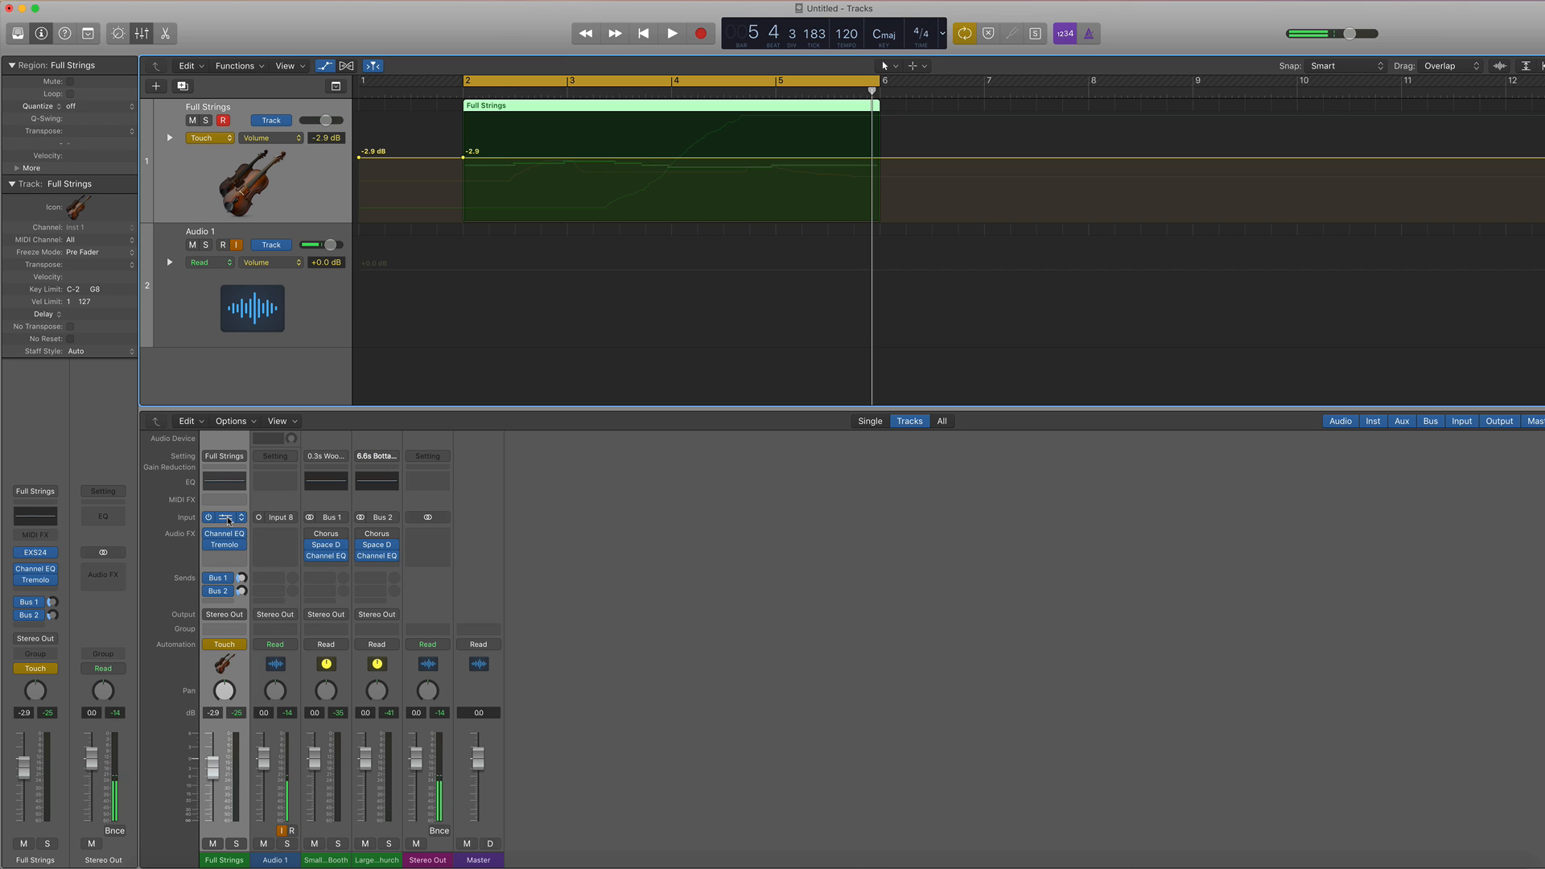
pyautogui.click(229, 519)
pyautogui.moveTo(295, 50); pyautogui.dragTo(535, 57)
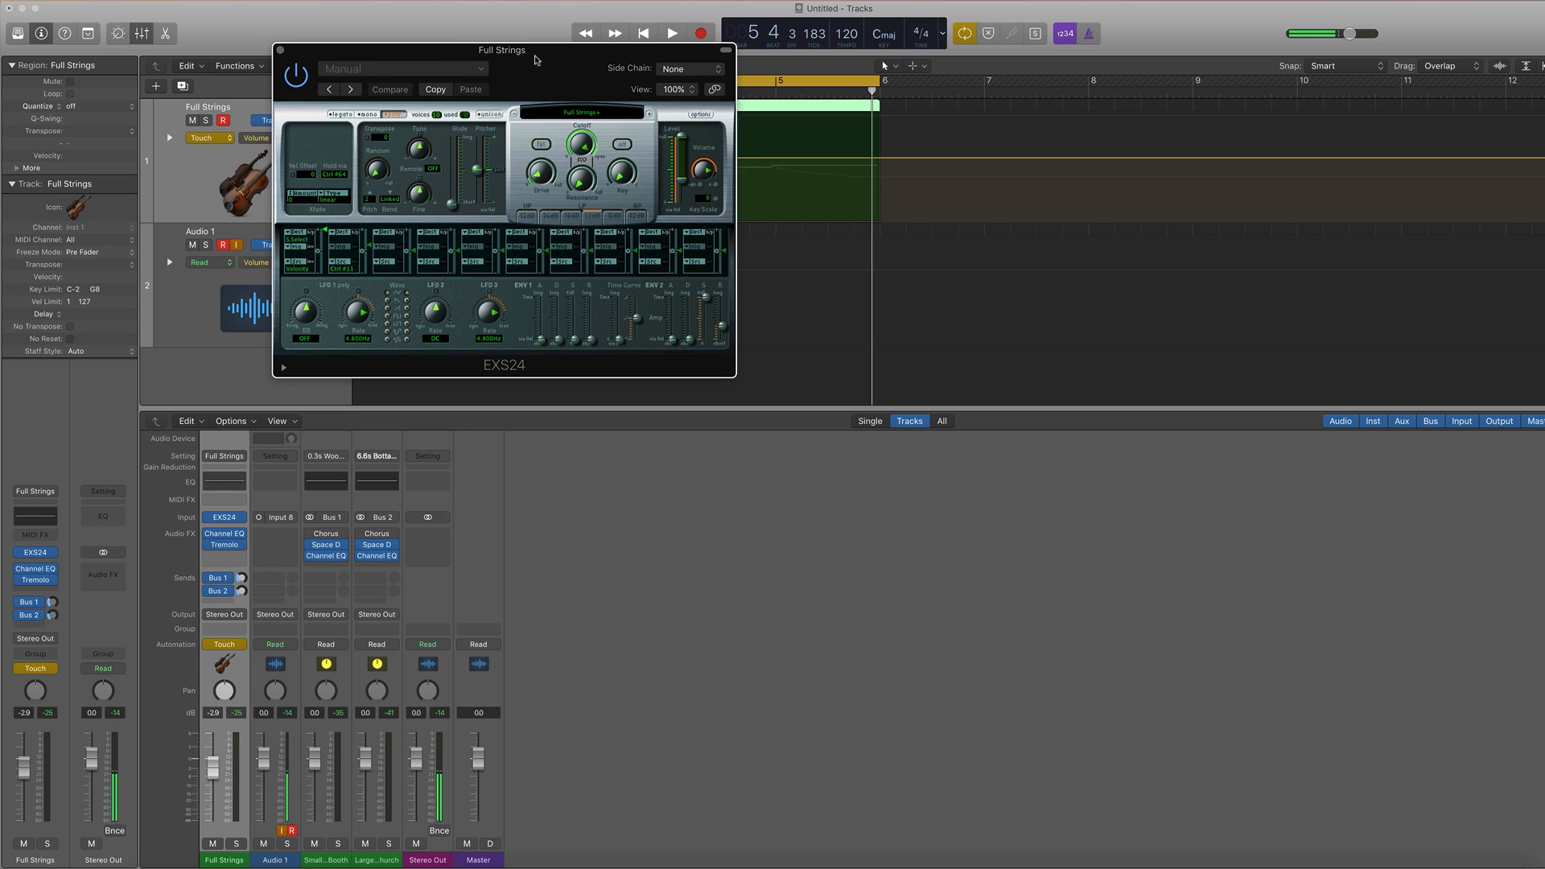
pyautogui.click(281, 51)
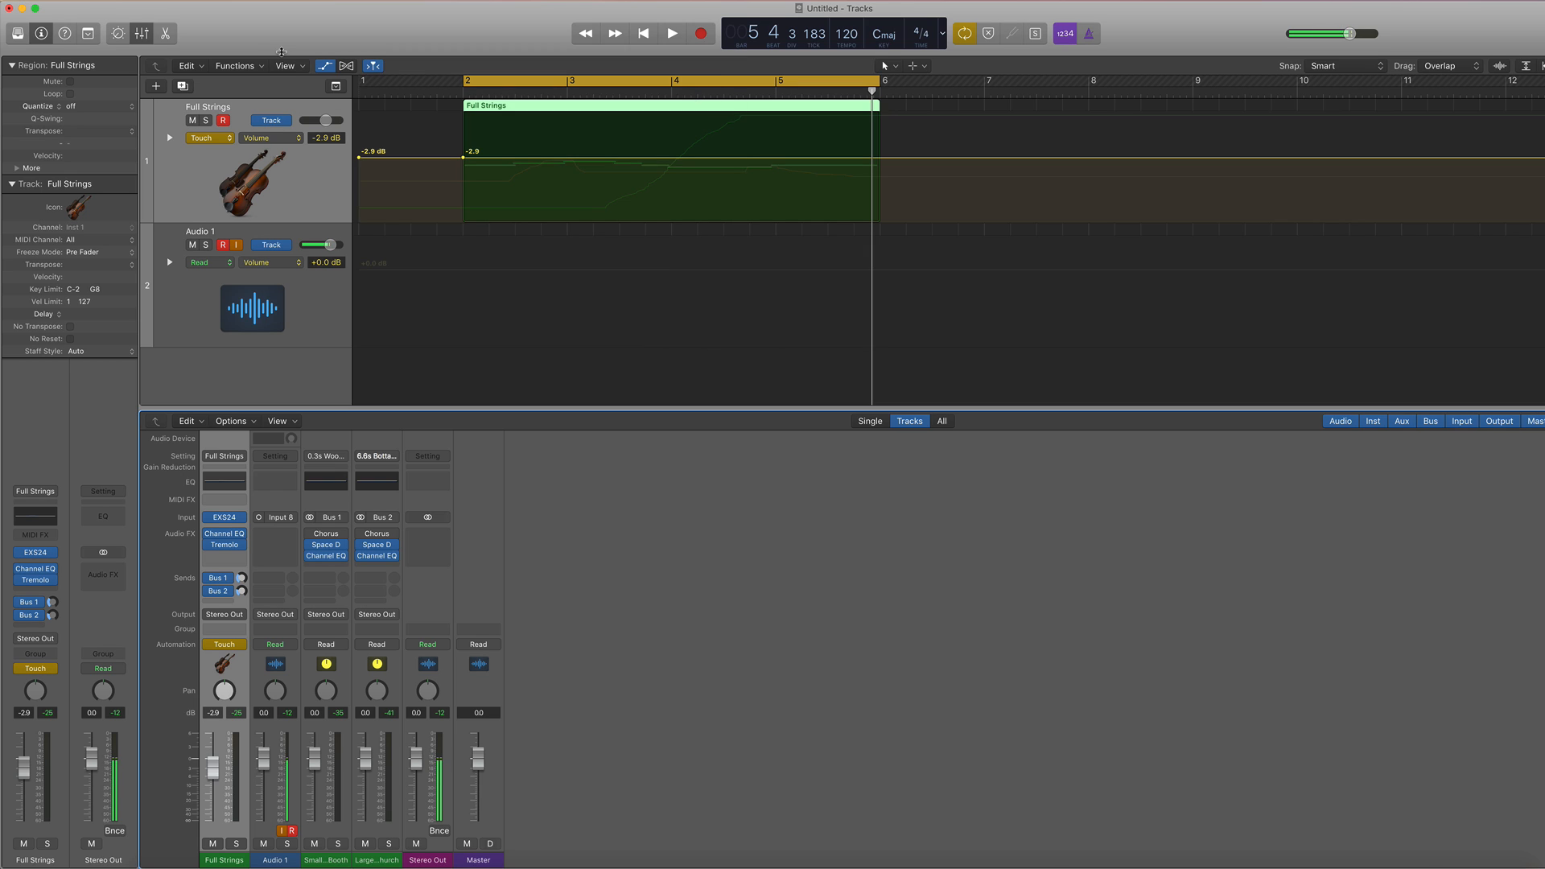